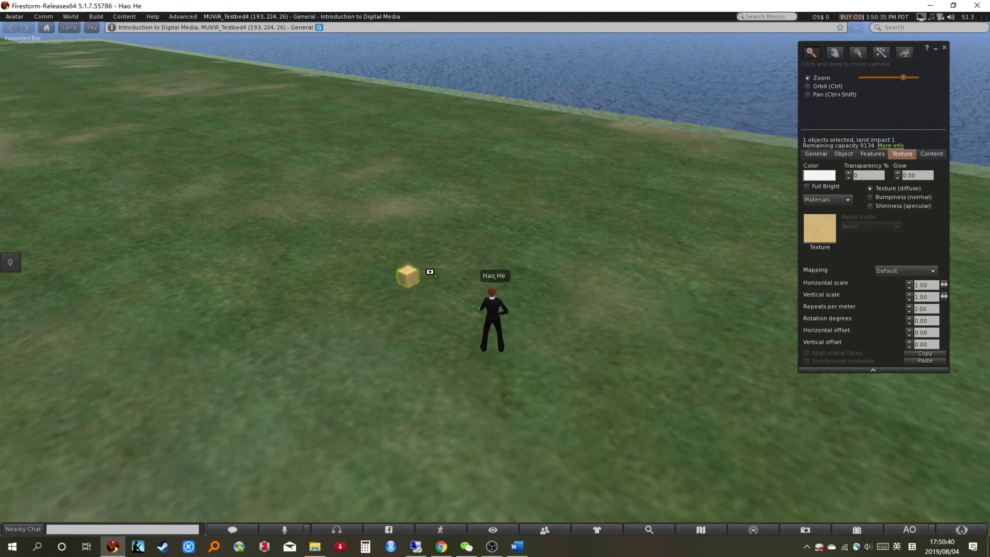
# - Stretch the wooden cube into a flat plank about 8.5 m long, 2 m wide and 0.2 m thick
pyautogui.keyDown('alt'); pyautogui.moveTo(414, 276); pyautogui.dragTo(486, 222); pyautogui.keyUp('alt')
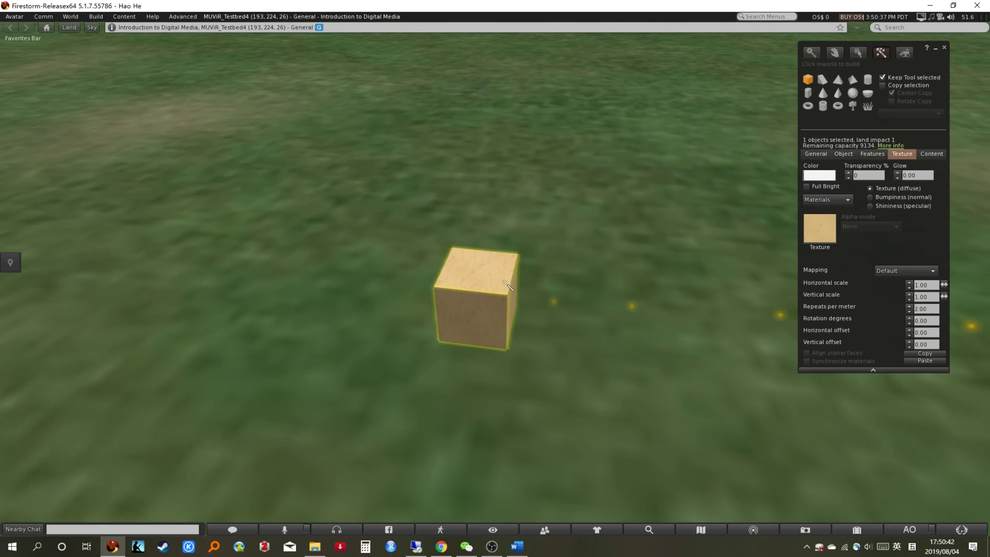
pyautogui.rightClick(492, 283)
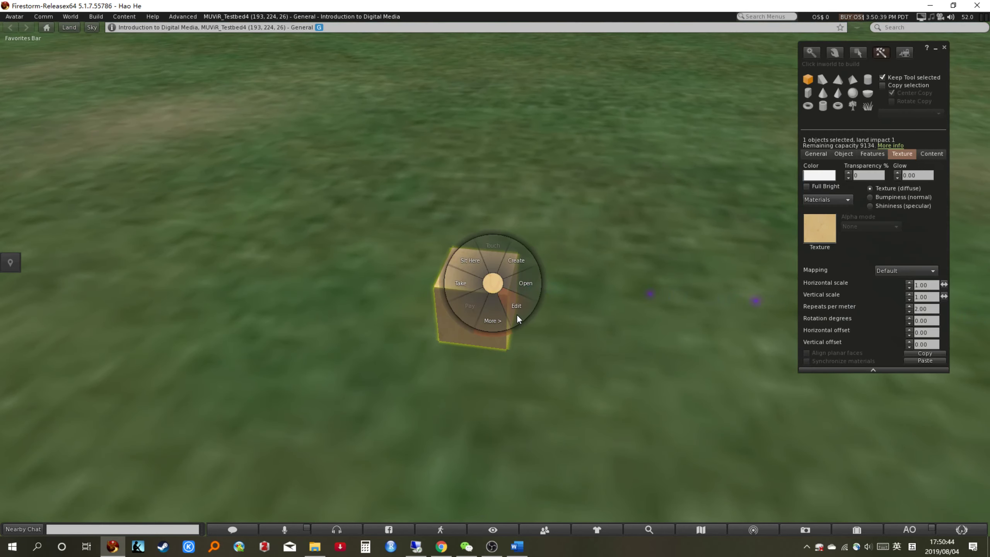
pyautogui.click(516, 312)
pyautogui.moveTo(520, 256); pyautogui.dragTo(603, 224)
pyautogui.moveTo(475, 168); pyautogui.dragTo(476, 288)
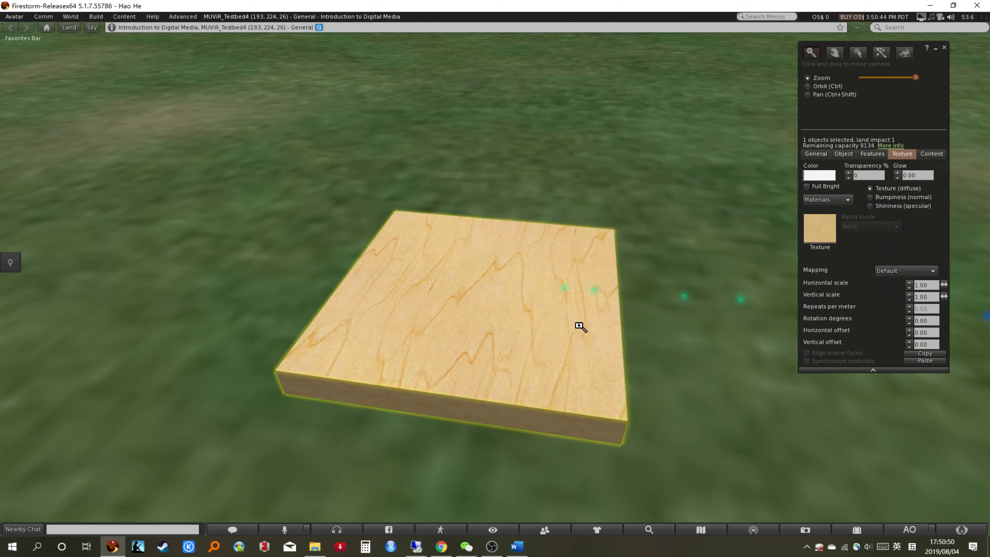
pyautogui.scroll(-5, 473, 275)
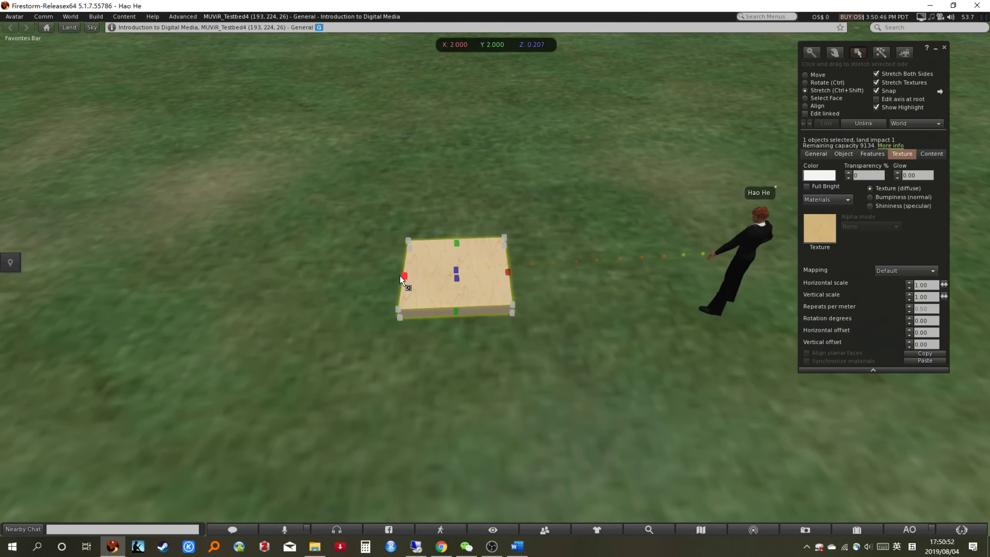
pyautogui.moveTo(400, 276); pyautogui.dragTo(226, 280)
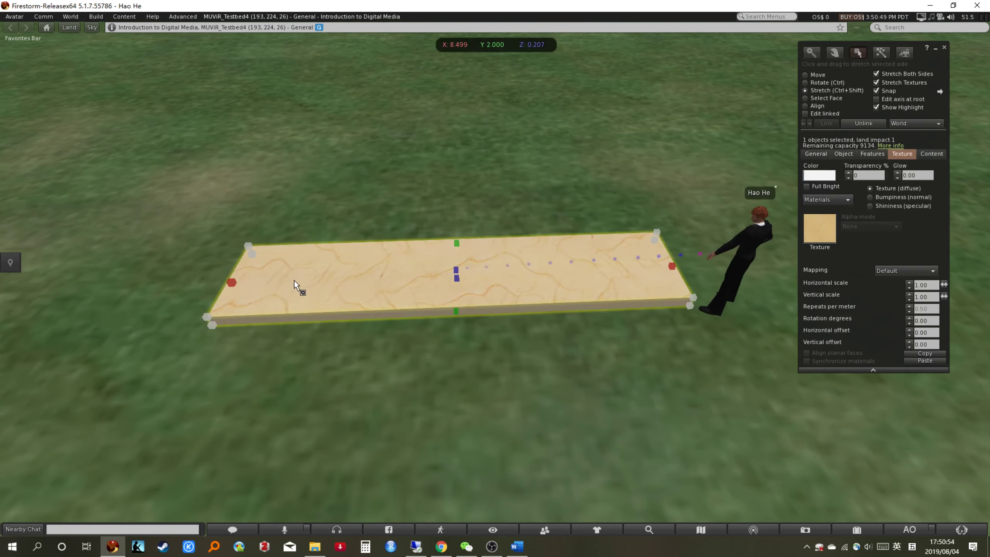
# - Duplicate the plank as a parallel second side and as a rotated crosspiece joining the two at their far ends
pyautogui.keyDown('ctrl'); pyautogui.keyDown('alt'); pyautogui.moveTo(463, 272); pyautogui.dragTo(273, 324); pyautogui.keyUp('alt'); pyautogui.keyUp('ctrl')
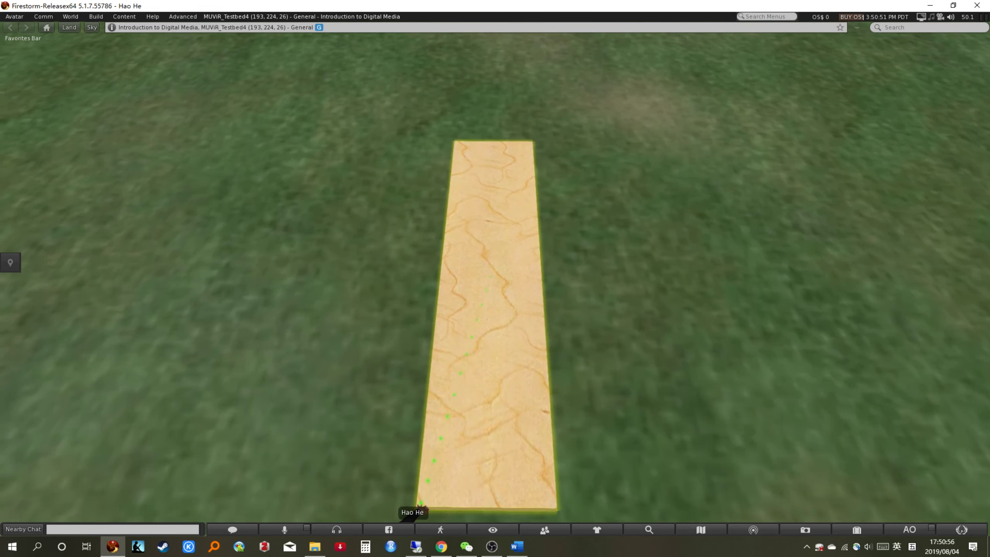
pyautogui.keyDown('ctrl'); pyautogui.keyDown('alt'); pyautogui.scroll(-3, 492, 279); pyautogui.keyUp('alt'); pyautogui.keyUp('ctrl')
pyautogui.keyDown('ctrl'); pyautogui.keyDown('alt'); pyautogui.moveTo(492, 279); pyautogui.dragTo(507, 302); pyautogui.keyUp('alt'); pyautogui.keyUp('ctrl')
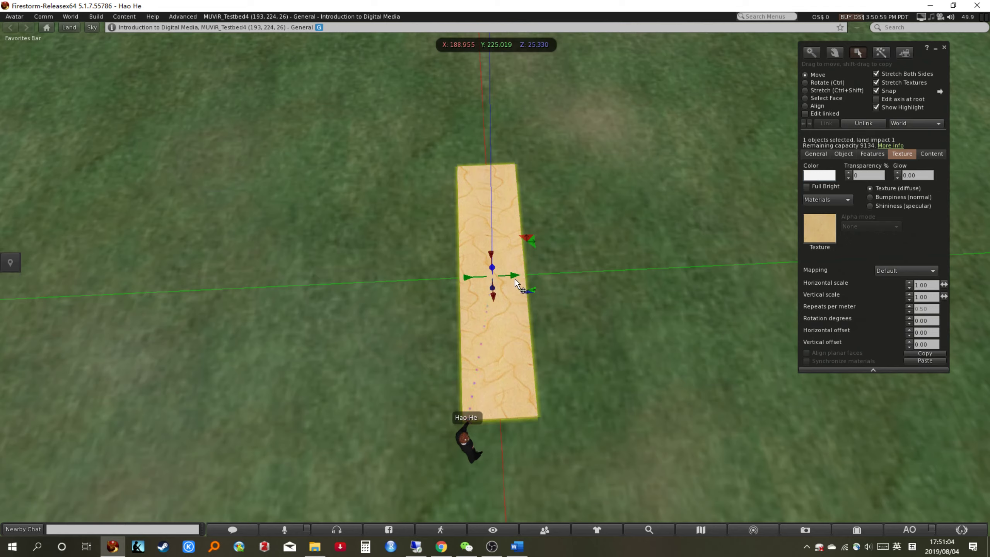
pyautogui.keyDown('shift'); pyautogui.moveTo(511, 277); pyautogui.dragTo(648, 395); pyautogui.keyUp('shift')
pyautogui.moveTo(632, 294); pyautogui.dragTo(590, 205)
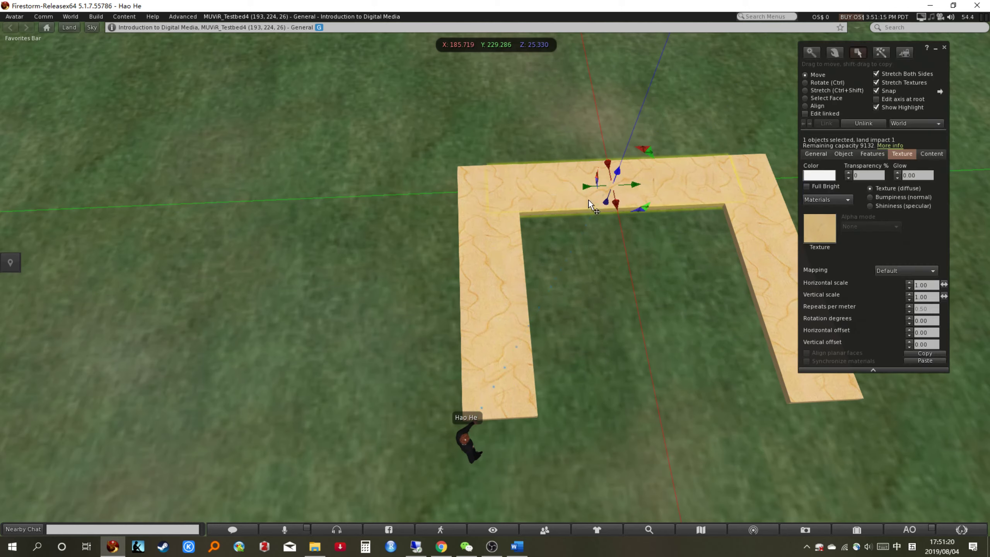
# - Copy the crosspiece to the open end at about X 192.19 m to close the rectangular frame
pyautogui.press('Escape')
pyautogui.keyDown('ctrl'); pyautogui.keyDown('alt'); pyautogui.moveTo(495, 278); pyautogui.dragTo(689, 258); pyautogui.keyUp('alt'); pyautogui.keyUp('ctrl')
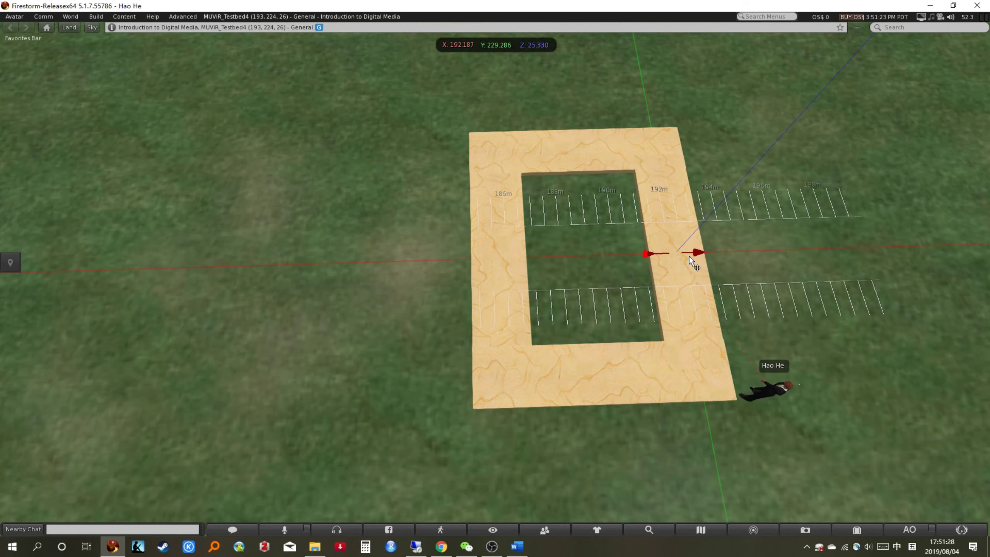
pyautogui.moveTo(689, 257); pyautogui.dragTo(670, 237)
pyautogui.keyDown('alt'); pyautogui.moveTo(492, 265); pyautogui.dragTo(445, 243); pyautogui.keyUp('alt')
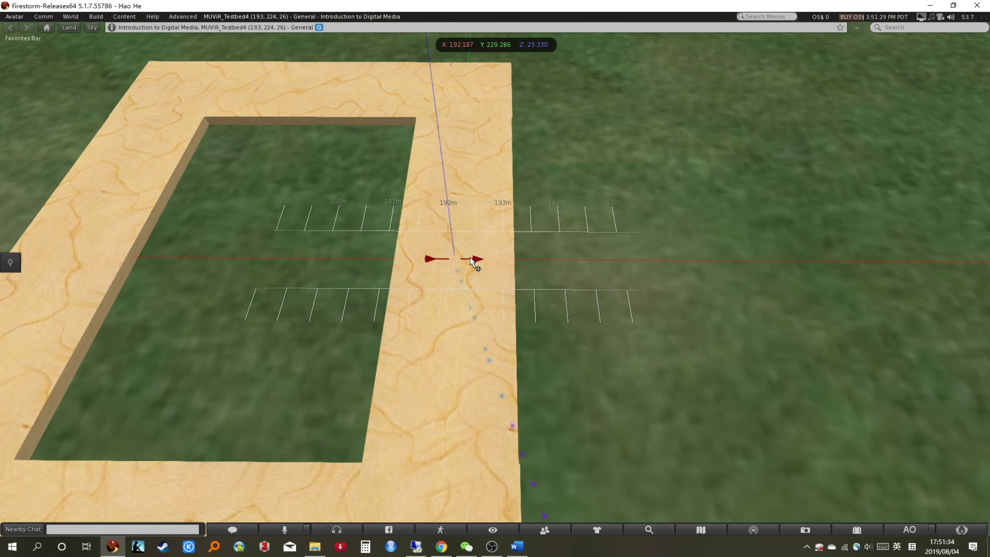
pyautogui.press('Escape')
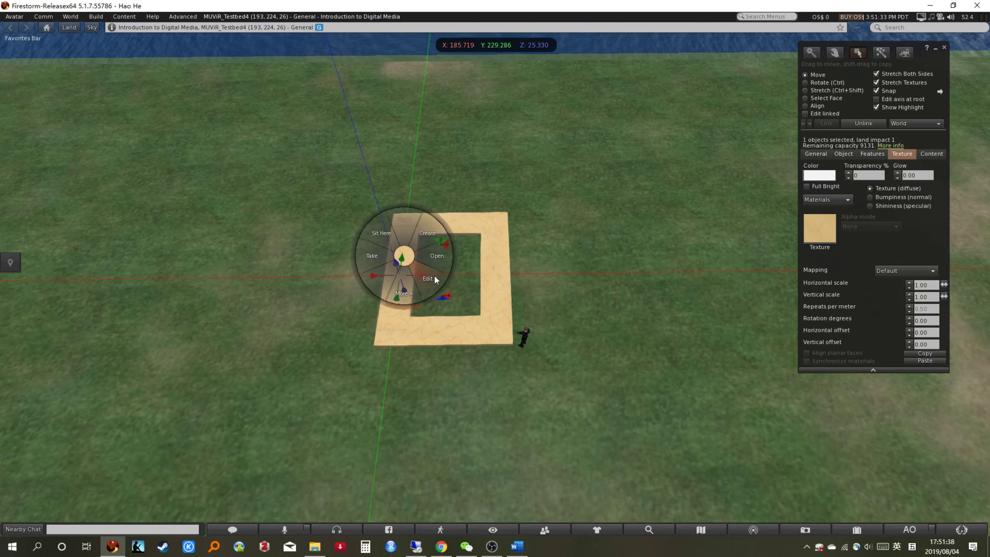
# - Select all four planks, rotate the frame upright and raise it to about Z 29.42 m
pyautogui.moveTo(348, 198); pyautogui.dragTo(582, 389)
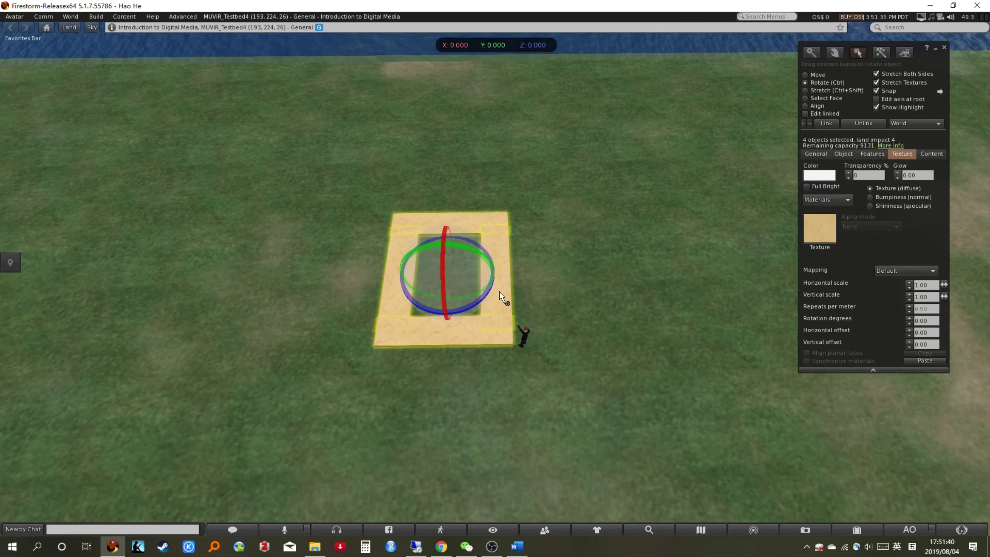
pyautogui.keyDown('alt'); pyautogui.moveTo(490, 273); pyautogui.dragTo(583, 280); pyautogui.keyUp('alt')
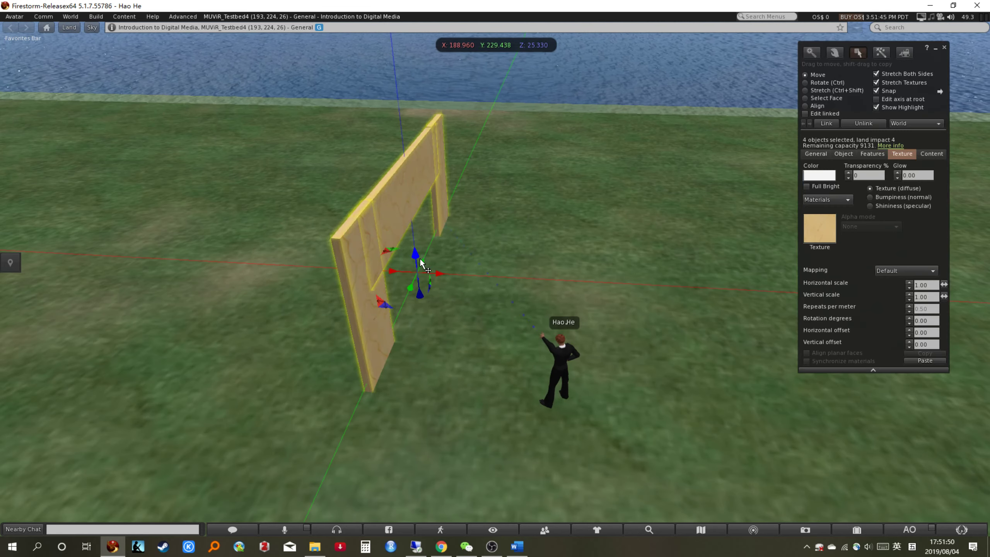
pyautogui.moveTo(419, 258); pyautogui.dragTo(400, 140)
pyautogui.keyDown('ctrl'); pyautogui.keyDown('alt'); pyautogui.moveTo(422, 214); pyautogui.dragTo(478, 226); pyautogui.keyUp('alt'); pyautogui.keyUp('ctrl')
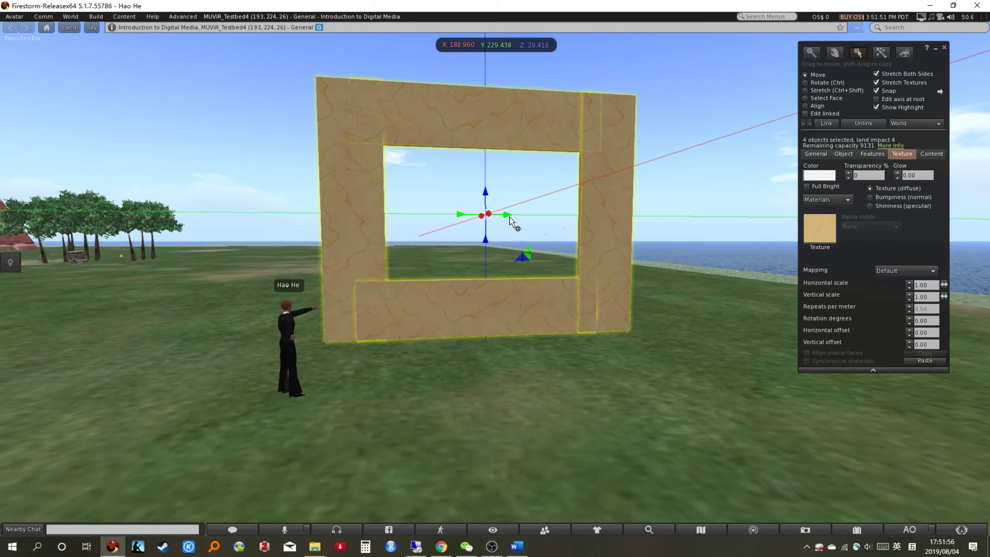
pyautogui.keyDown('alt'); pyautogui.moveTo(589, 272); pyautogui.dragTo(495, 273); pyautogui.keyUp('alt')
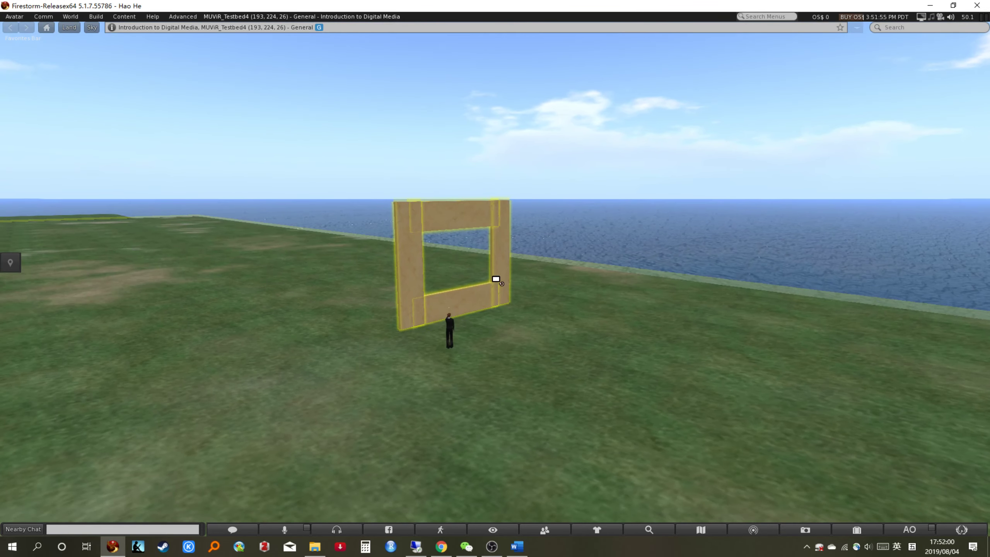
pyautogui.keyDown('alt'); pyautogui.moveTo(543, 321); pyautogui.dragTo(541, 294); pyautogui.keyUp('alt')
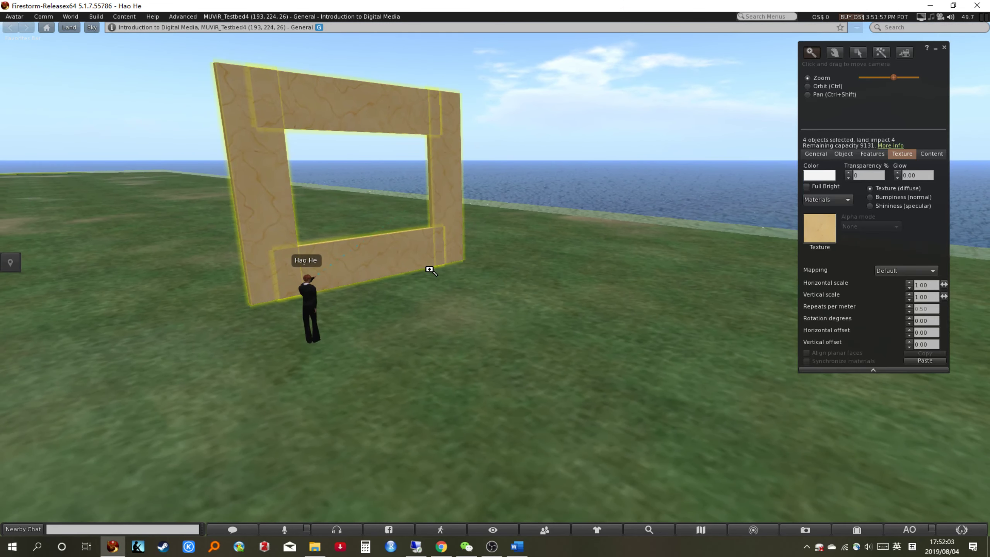
pyautogui.click(438, 277)
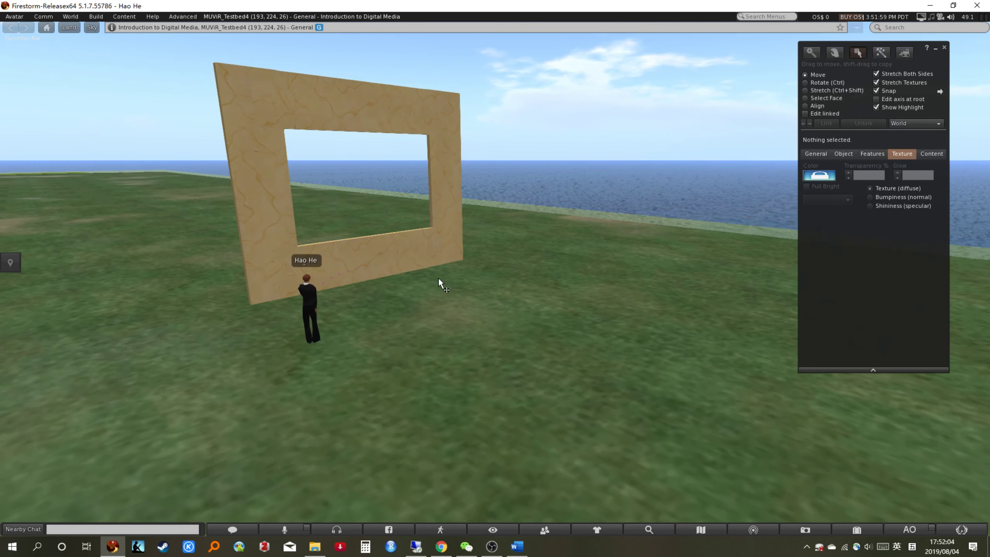
# - Copy the frame's bottom plank out in front of the frame, to about X 196.31 m
pyautogui.click(395, 257)
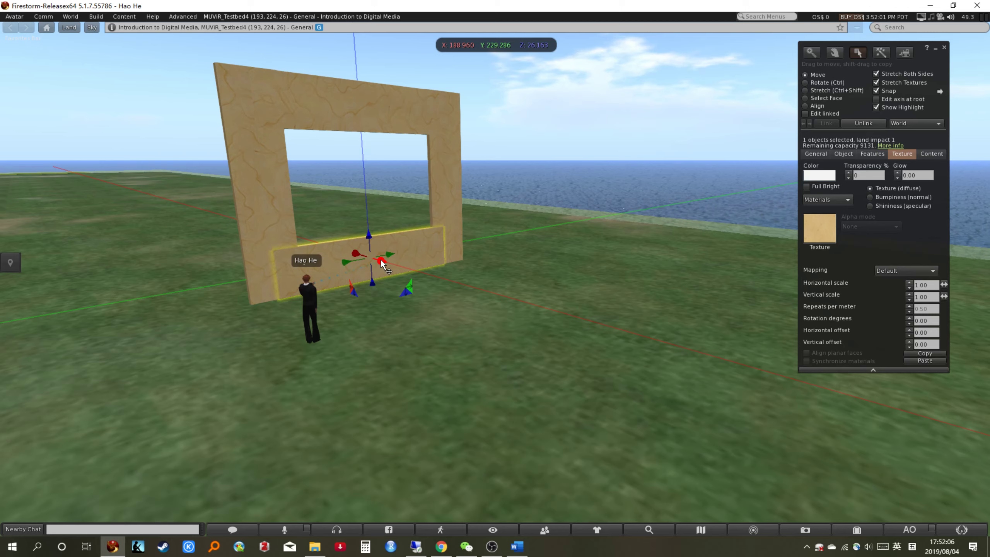
pyautogui.moveTo(381, 261); pyautogui.dragTo(498, 300)
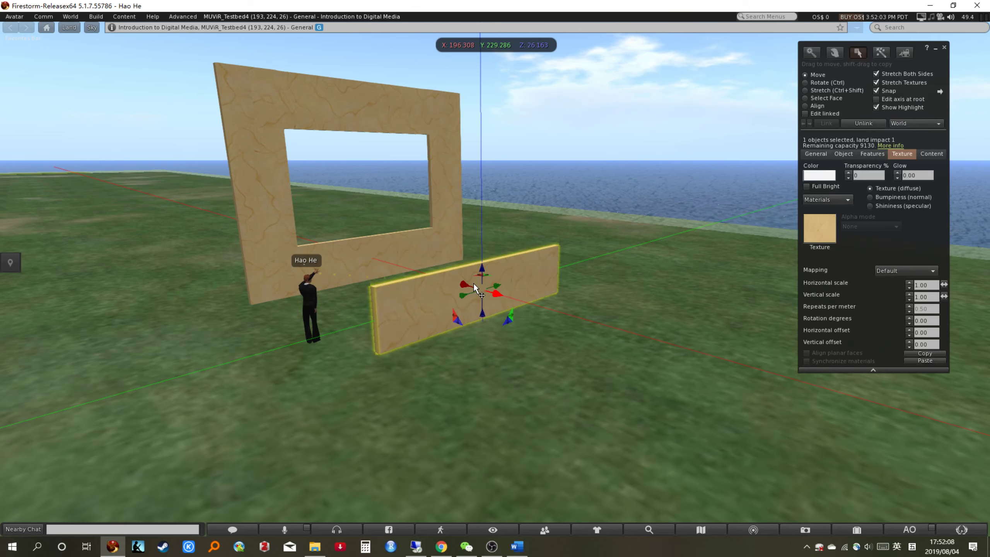
pyautogui.click(881, 53)
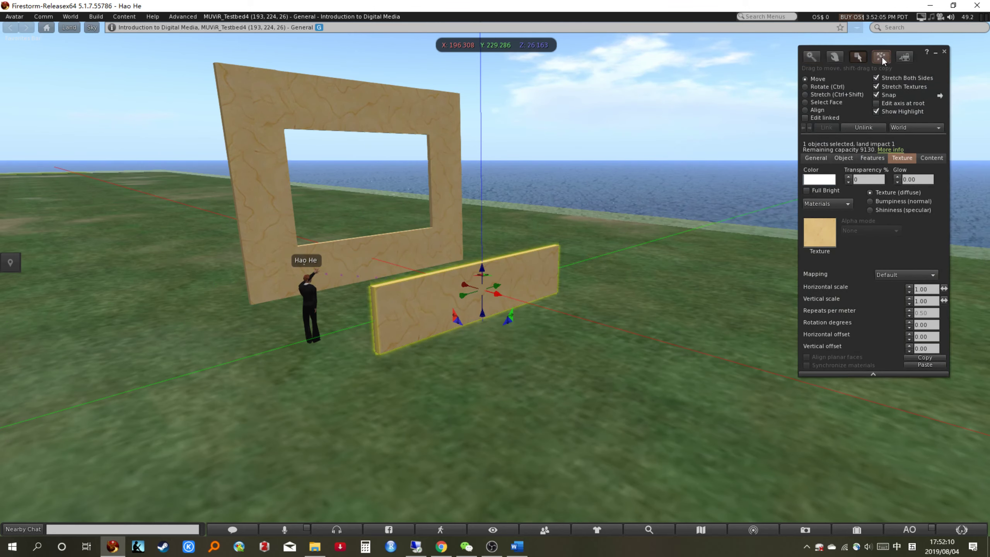
pyautogui.click(857, 56)
# - Raise the copied plank to about Z 28.9 m and stretch it into a wall panel about 8.5 by 6.32 m
pyautogui.keyDown('alt'); pyautogui.moveTo(487, 280); pyautogui.dragTo(484, 96); pyautogui.keyUp('alt')
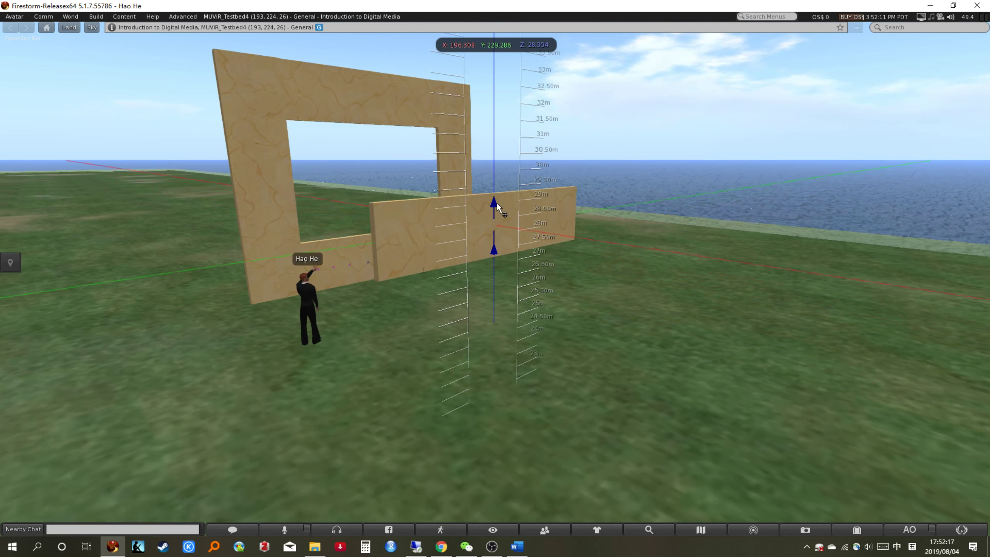
pyautogui.hotkey('ctrl', 'shift')
pyautogui.keyDown('alt'); pyautogui.moveTo(483, 215); pyautogui.dragTo(517, 290); pyautogui.keyUp('alt')
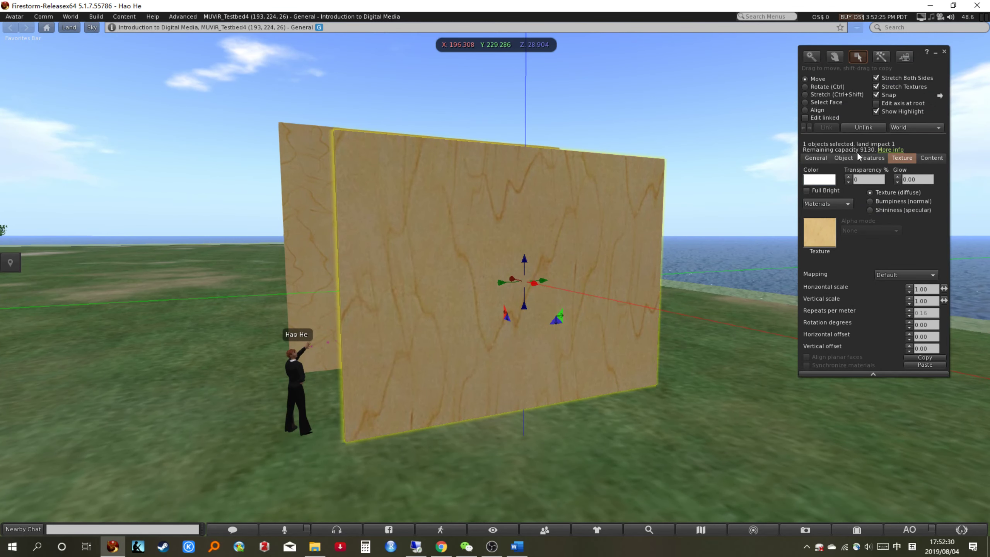
# - Set the wall panel's hollow to 10 and inspect the small opening in its centre
pyautogui.click(842, 157)
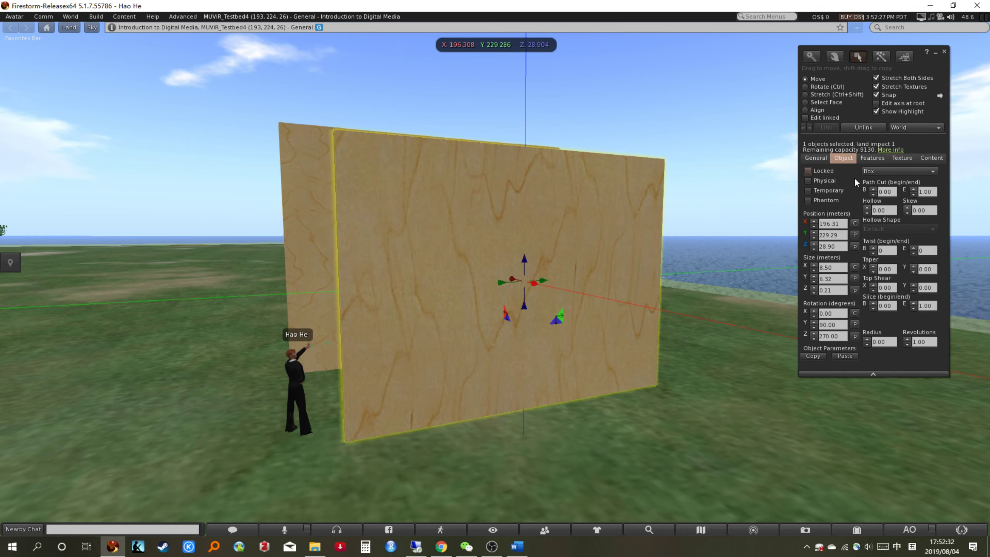
pyautogui.click(890, 210)
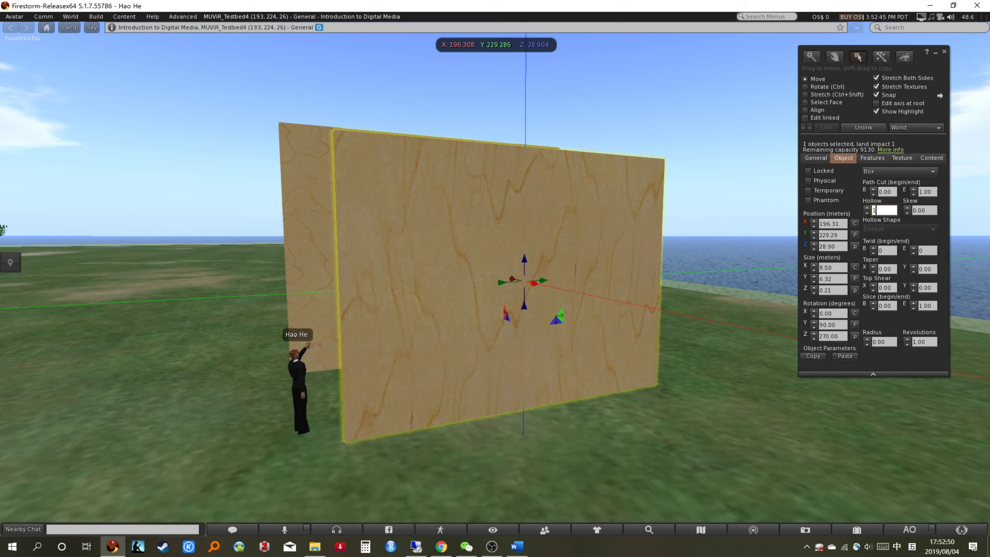
pyautogui.write('10')
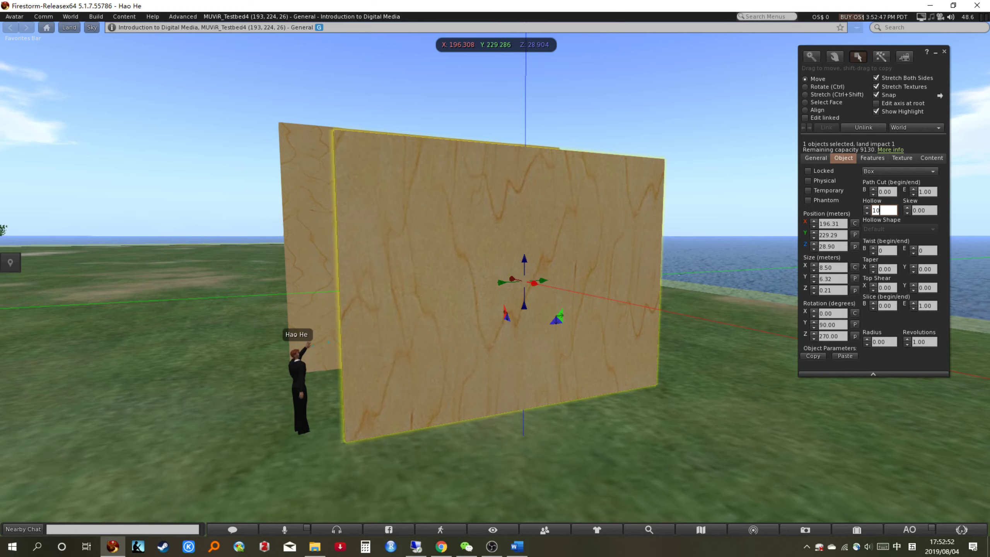
pyautogui.press('alt')
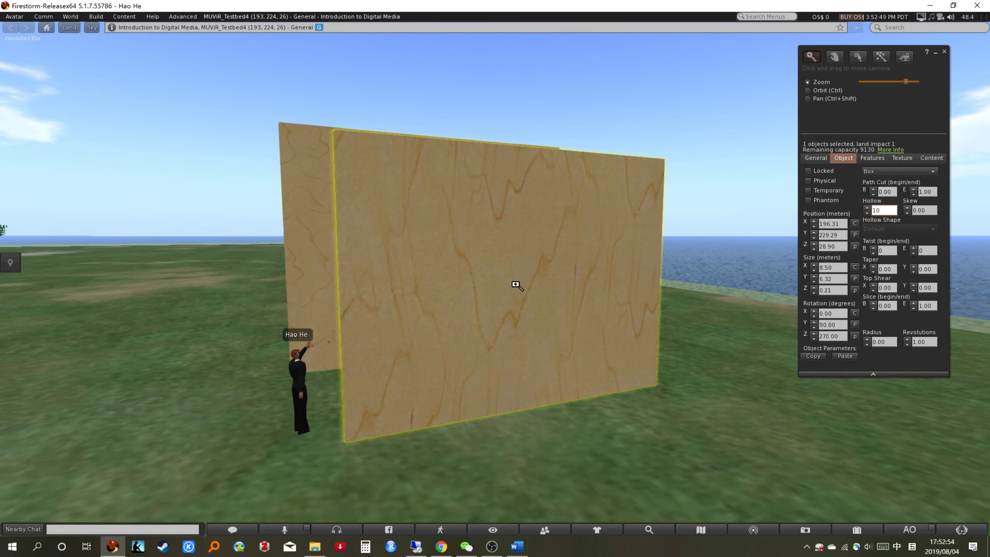
pyautogui.keyDown('alt'); pyautogui.moveTo(516, 284); pyautogui.dragTo(495, 279); pyautogui.keyUp('alt')
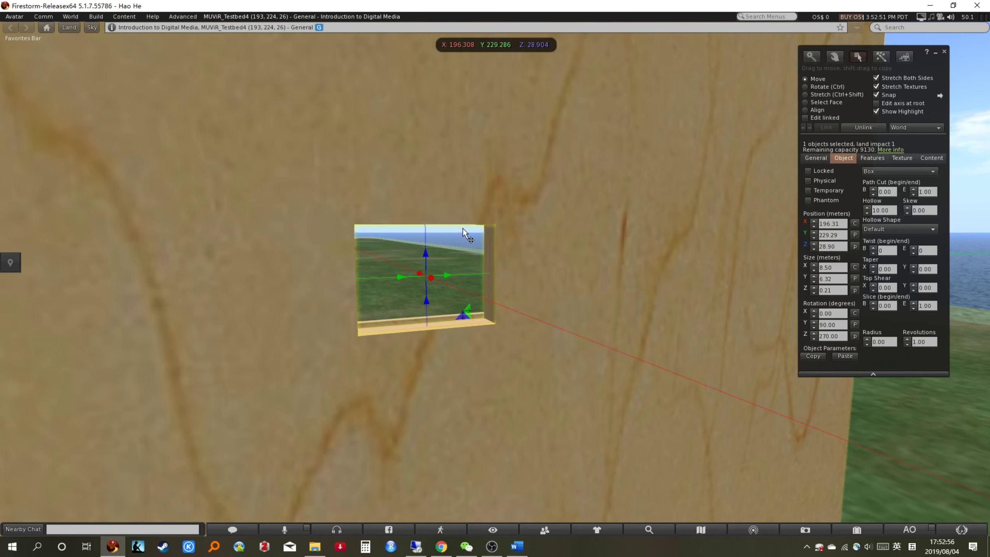
pyautogui.keyDown('alt'); pyautogui.moveTo(347, 255); pyautogui.dragTo(555, 249); pyautogui.keyUp('alt')
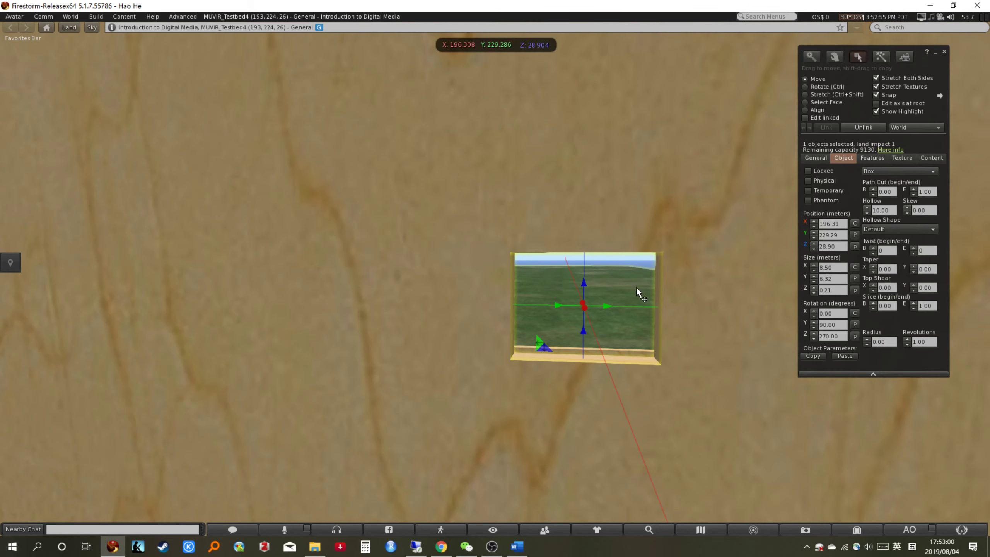
pyautogui.press('Escape')
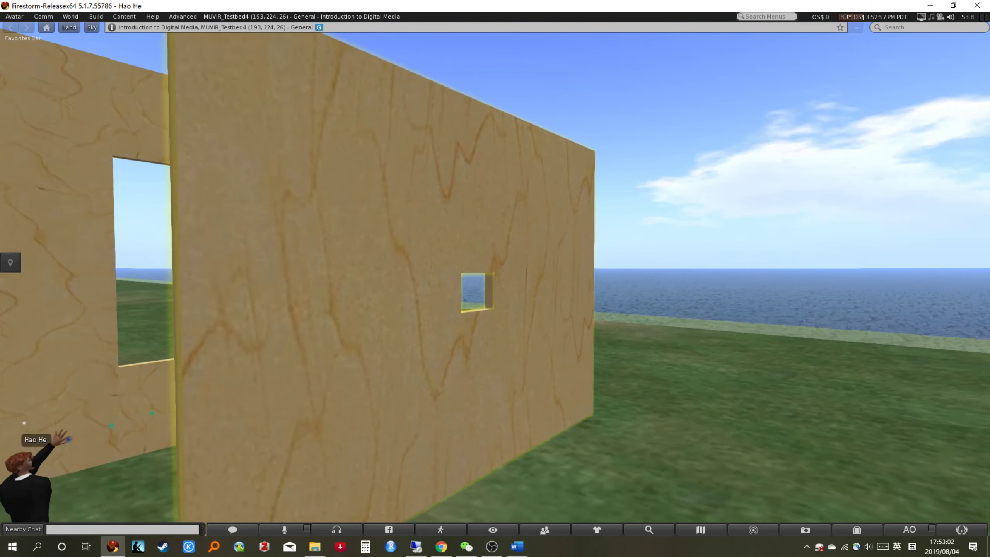
# - Move the wall panel away from the plank frame to about X 200.51 m and set its hollow to 50
pyautogui.keyDown('alt'); pyautogui.moveTo(495, 279); pyautogui.dragTo(740, 223); pyautogui.keyUp('alt')
pyautogui.press('super')
pyautogui.press('super')
pyautogui.click(896, 211)
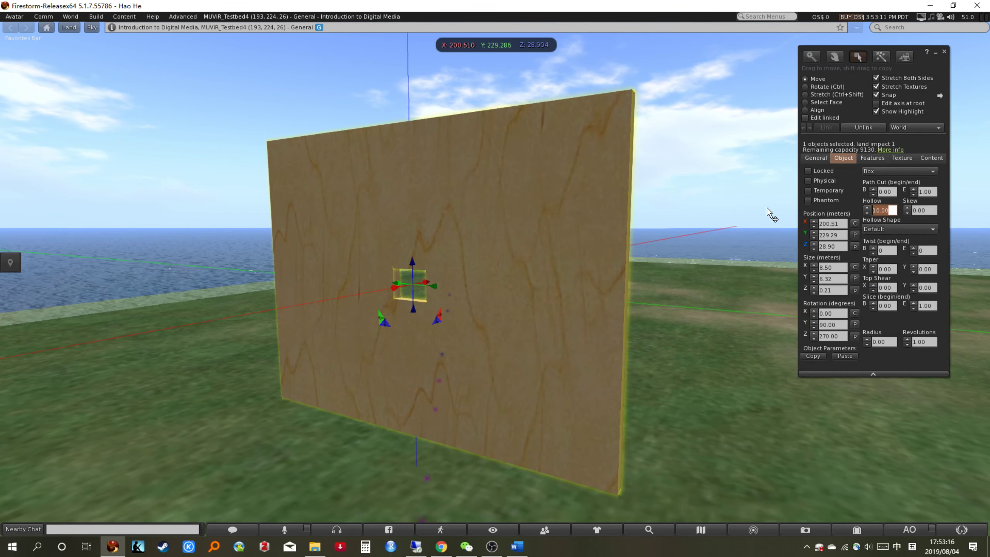
pyautogui.write('50')
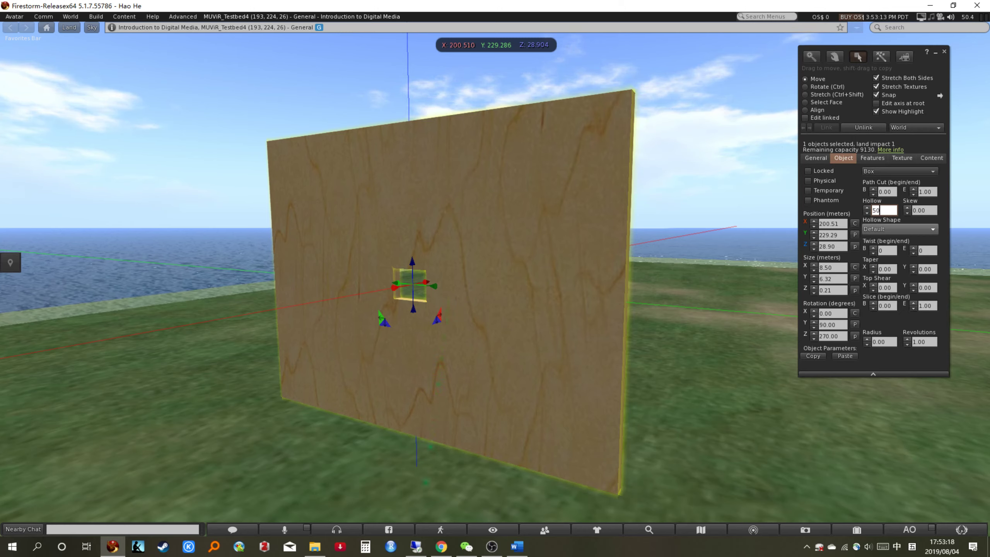
pyautogui.press('Return')
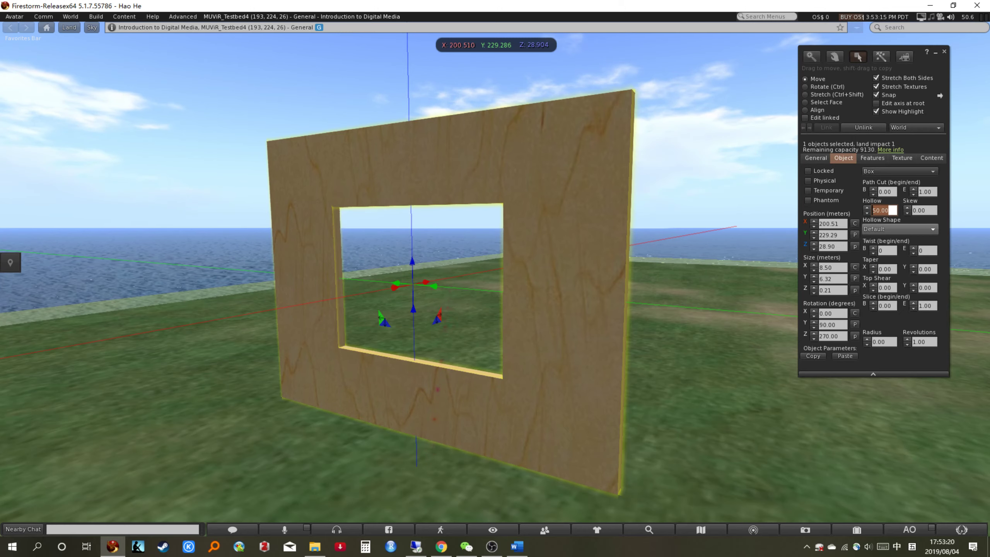
# - Enlarge the wall panel's opening further by increasing its hollow in stages, entering 100 as the last value
pyautogui.keyDown('alt'); pyautogui.moveTo(513, 299); pyautogui.dragTo(495, 273); pyautogui.keyUp('alt')
pyautogui.click(892, 211)
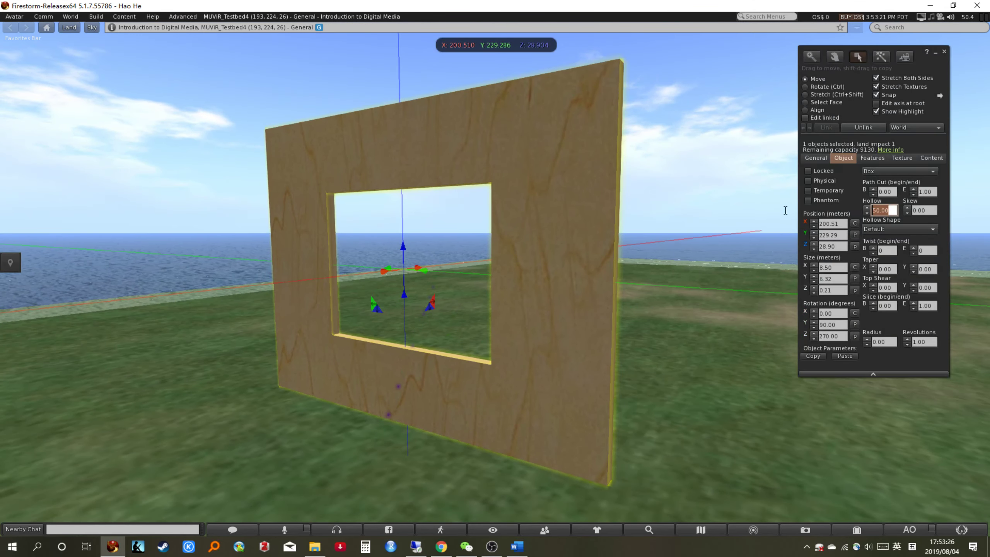
pyautogui.press('Return')
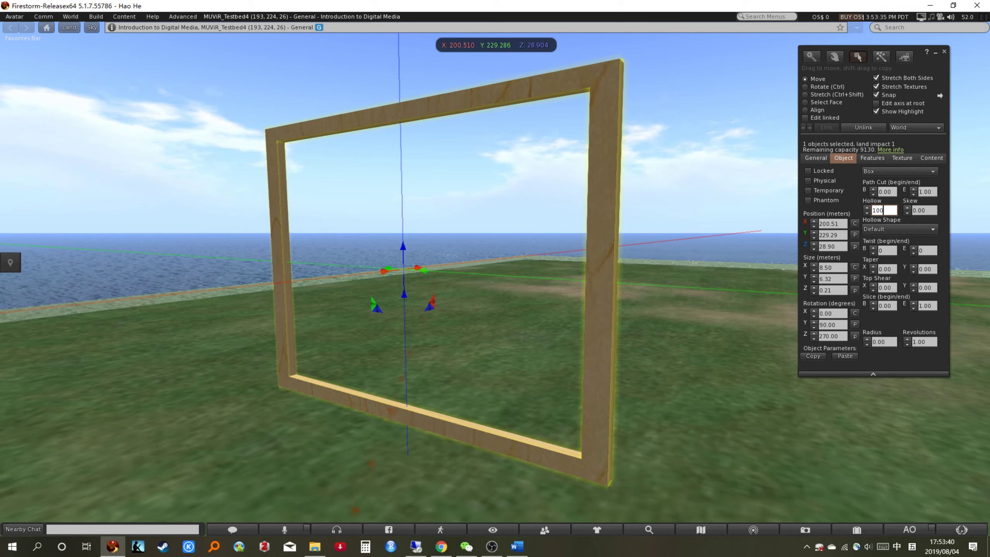
pyautogui.press('Return')
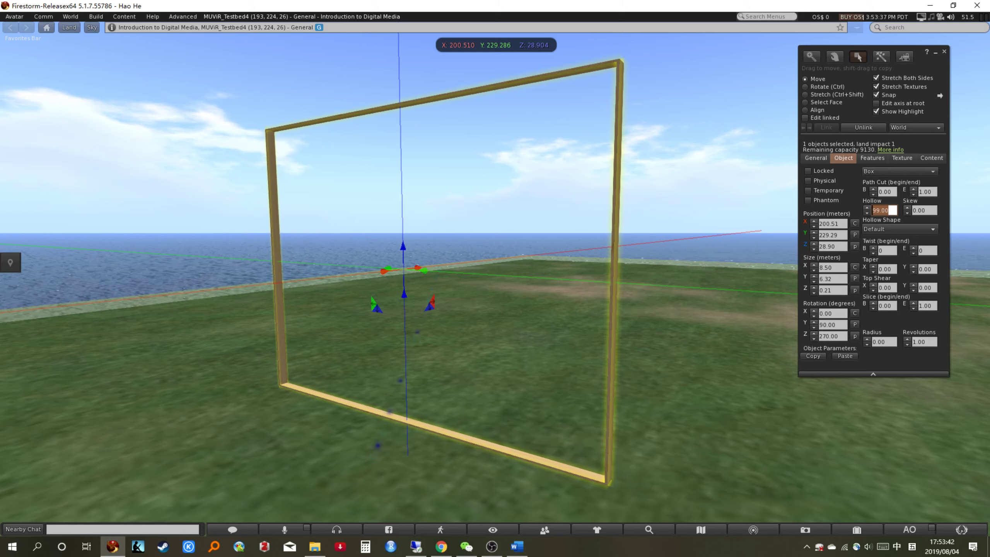
# - Set the wall panel's hollow to 50 for a medium window opening
pyautogui.press('alt')
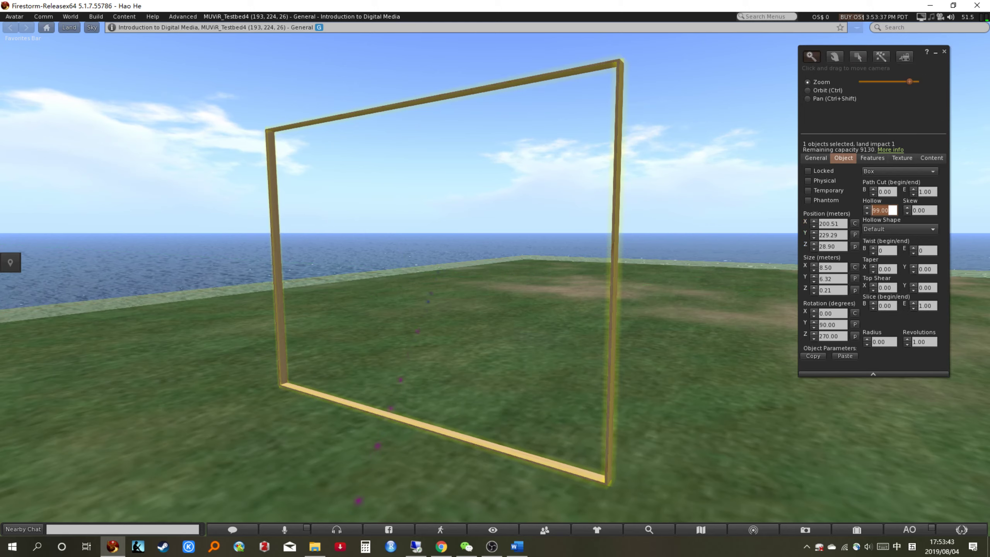
pyautogui.keyDown('alt'); pyautogui.click(611, 260); pyautogui.keyUp('alt')
pyautogui.keyDown('alt'); pyautogui.moveTo(615, 281); pyautogui.dragTo(495, 276); pyautogui.keyUp('alt')
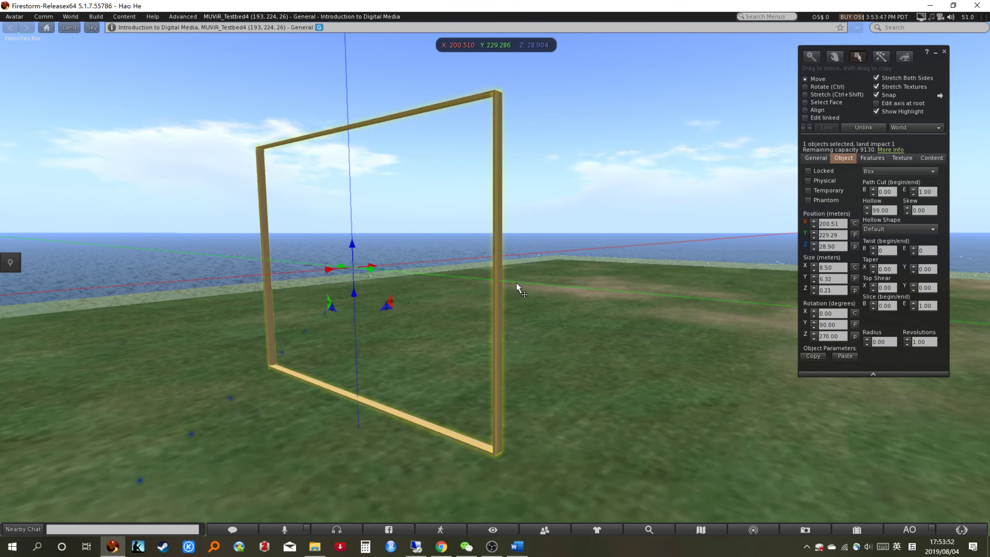
pyautogui.click(881, 210)
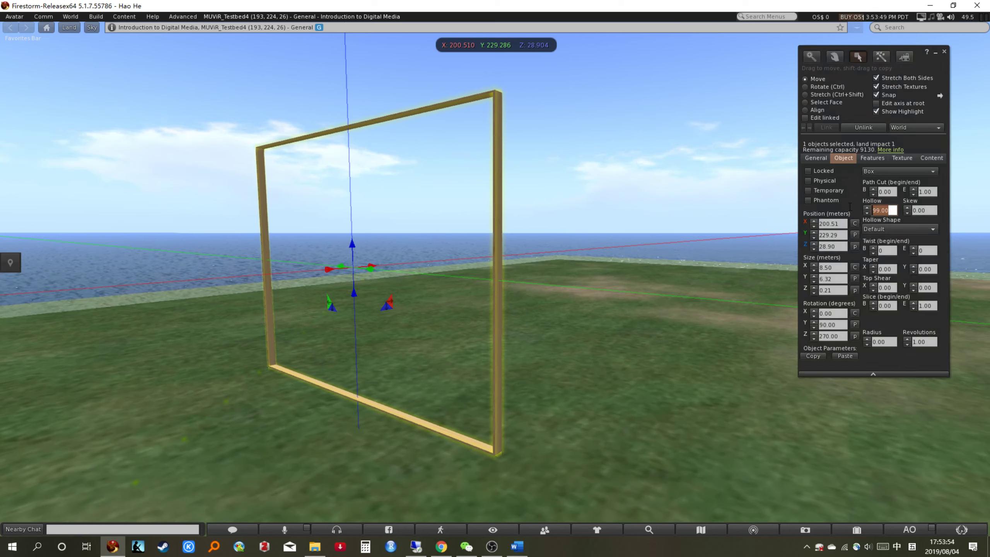
pyautogui.write('5')
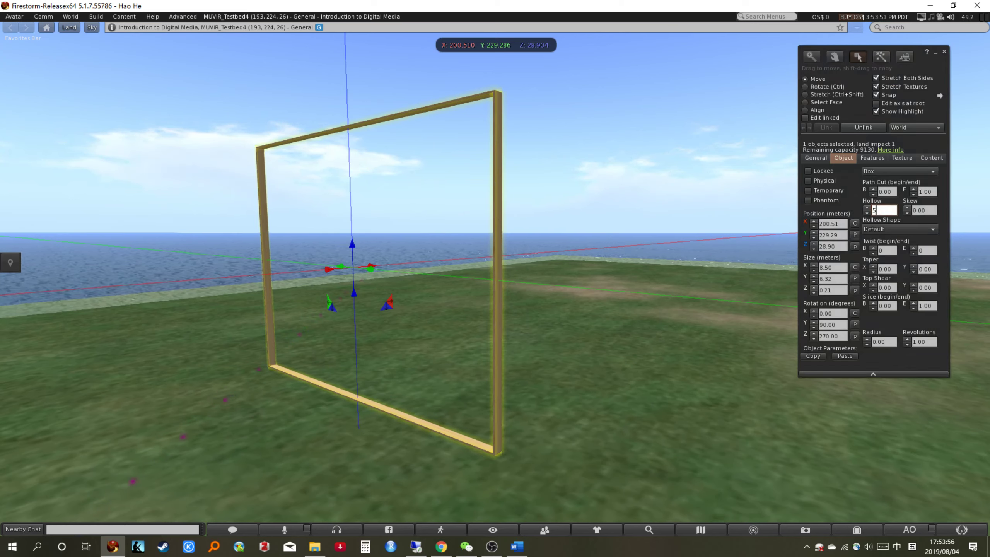
pyautogui.write('0')
pyautogui.press('Return')
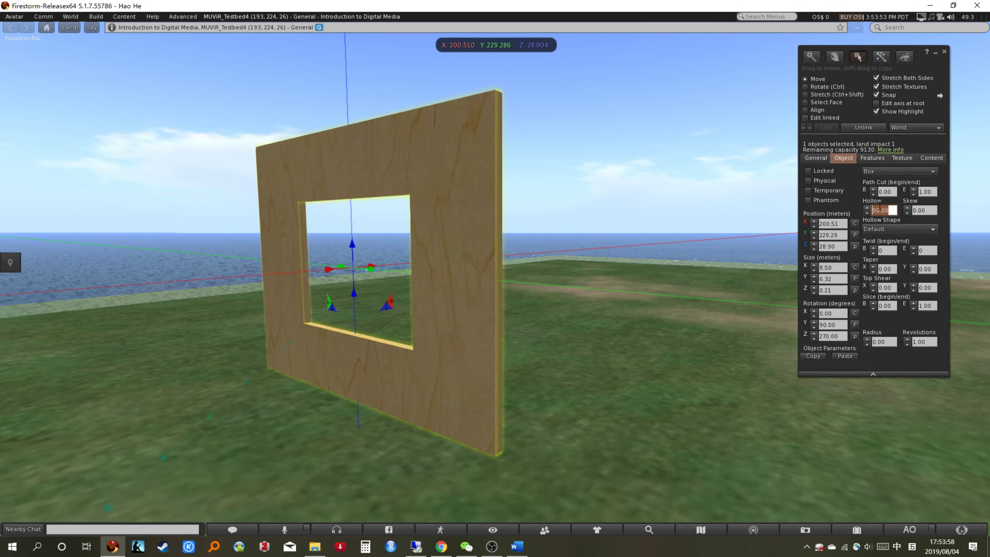
# - Lower the hollowed wall panel to about Z 27.67 m and finish editing it
pyautogui.press('alt')
pyautogui.moveTo(498, 283)
pyautogui.keyDown('alt'); pyautogui.mouseDown()
pyautogui.moveTo(498, 331)
pyautogui.moveTo(523, 257)
pyautogui.moveTo(498, 283)
pyautogui.mouseUp(); pyautogui.keyUp('alt')
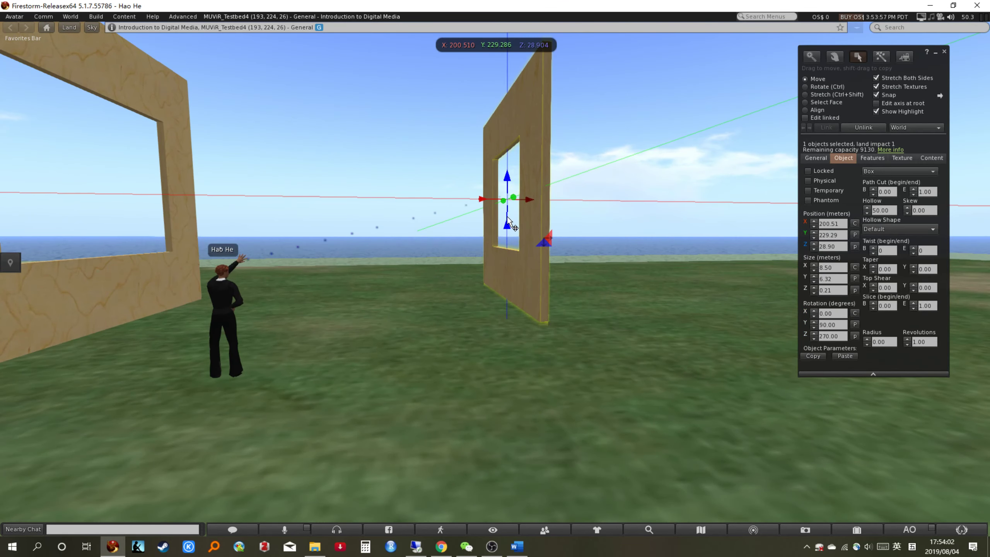
pyautogui.moveTo(507, 217); pyautogui.dragTo(511, 254)
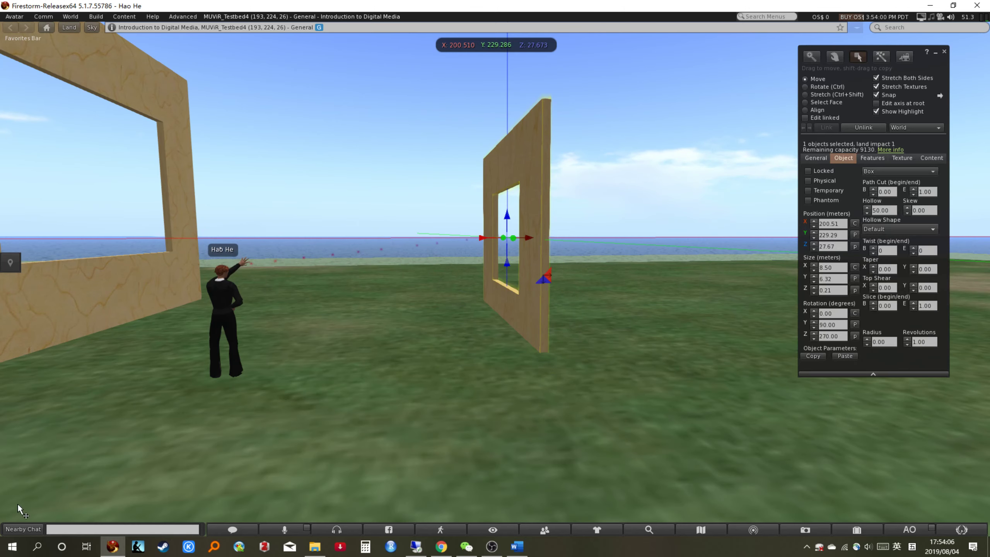
pyautogui.press('Escape')
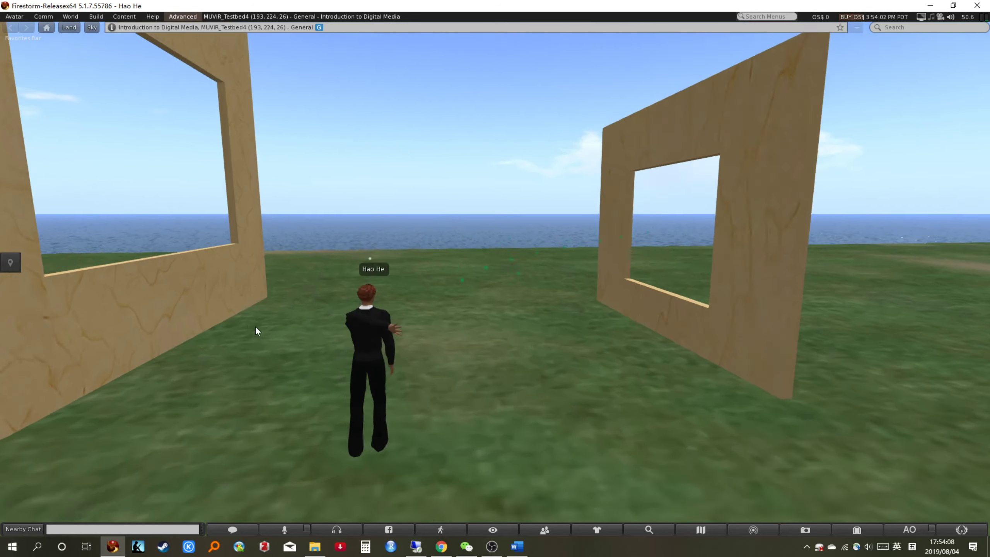
# - Walk the avatar up to the hollowed wall panel and view its window opening from the front
pyautogui.moveTo(497, 359); pyautogui.dragTo(526, 356)
pyautogui.press('Up')
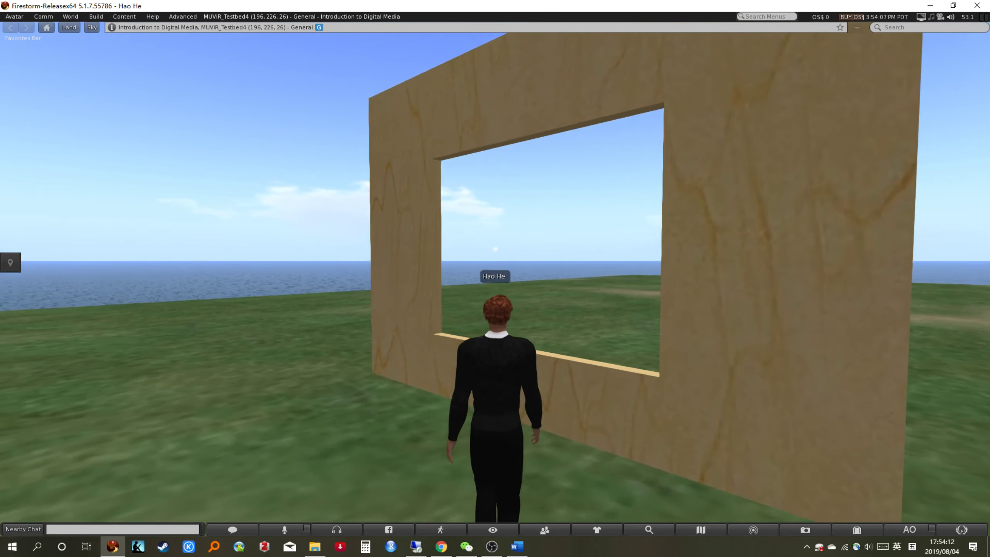
pyautogui.press('Right')
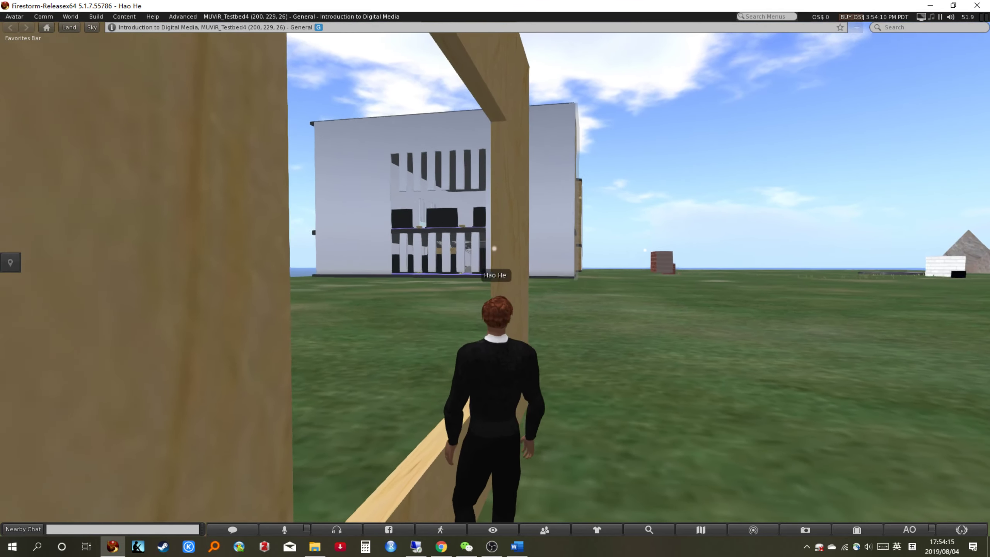
pyautogui.moveTo(526, 341); pyautogui.dragTo(451, 275)
pyautogui.scroll(-1, 494, 347)
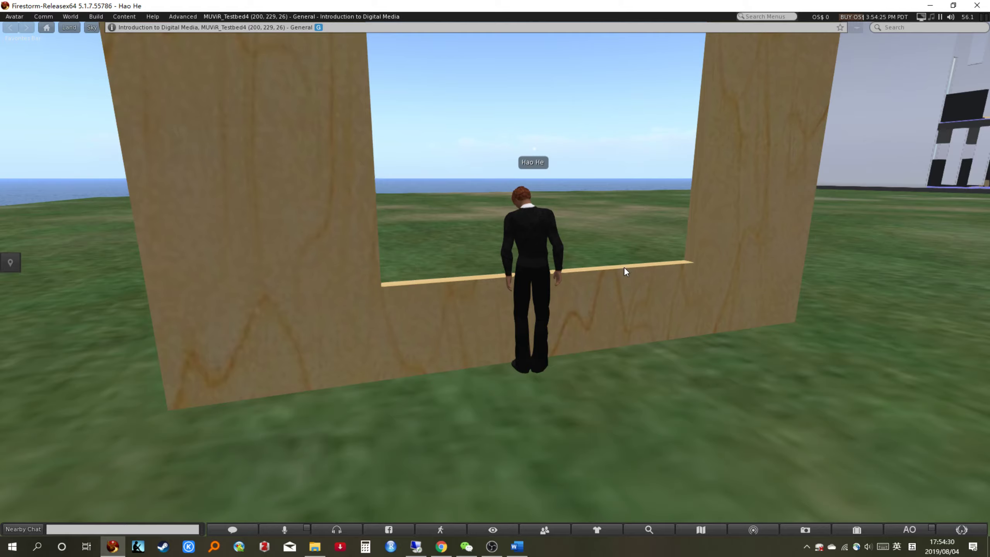
pyautogui.moveTo(637, 250)
pyautogui.keyDown('ctrl'); pyautogui.keyDown('alt'); pyautogui.mouseDown()
pyautogui.moveTo(635, 241)
pyautogui.moveTo(657, 276)
pyautogui.moveTo(640, 261)
pyautogui.mouseUp(); pyautogui.keyUp('alt'); pyautogui.keyUp('ctrl')
pyautogui.press('Escape')
# - Try a hollow of 40 on the wall panel and return it to 50
pyautogui.rightClick(538, 249)
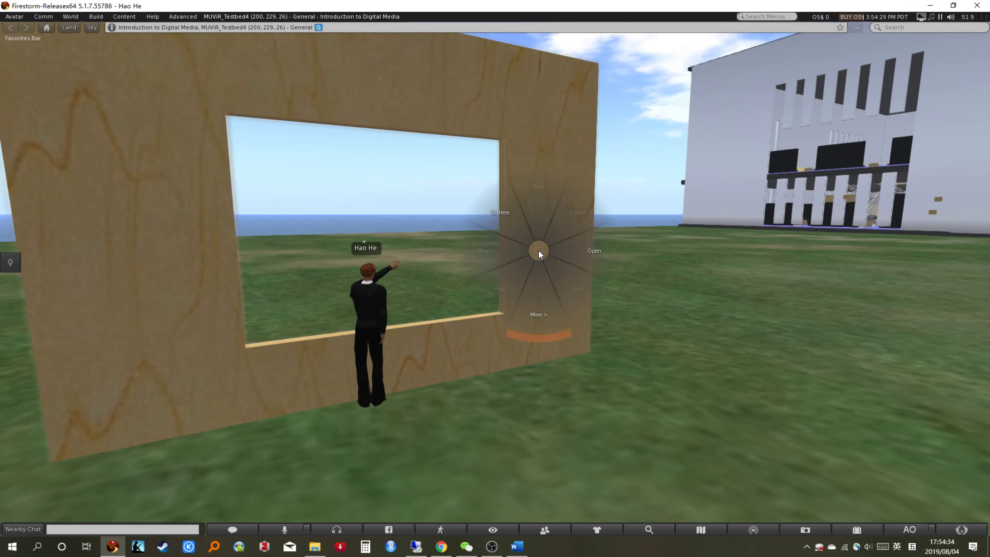
pyautogui.click(560, 280)
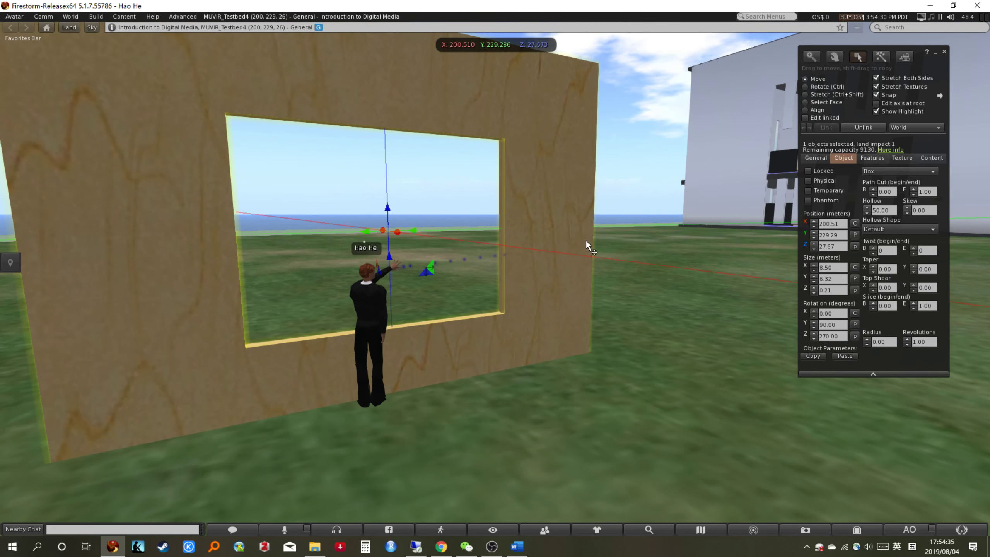
pyautogui.click(891, 210)
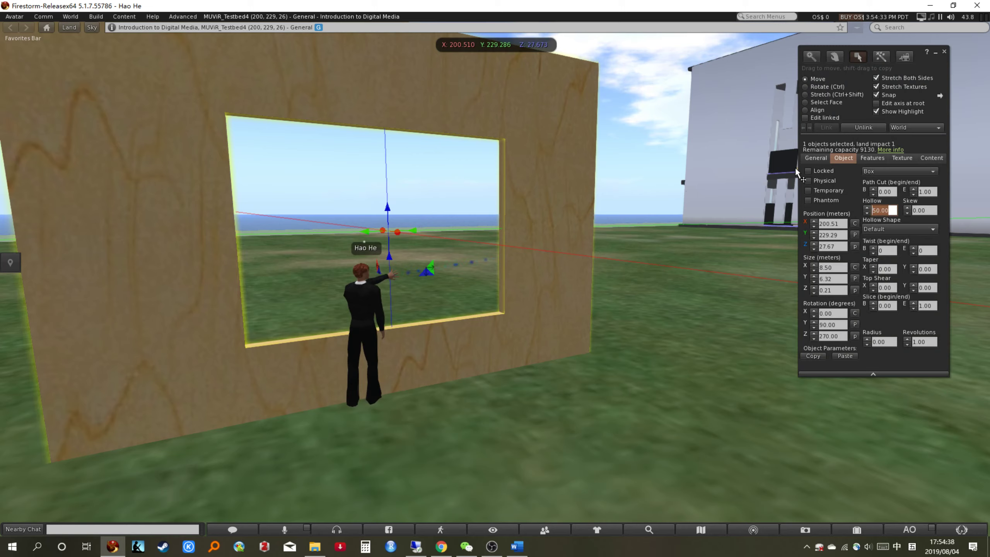
pyautogui.write('40')
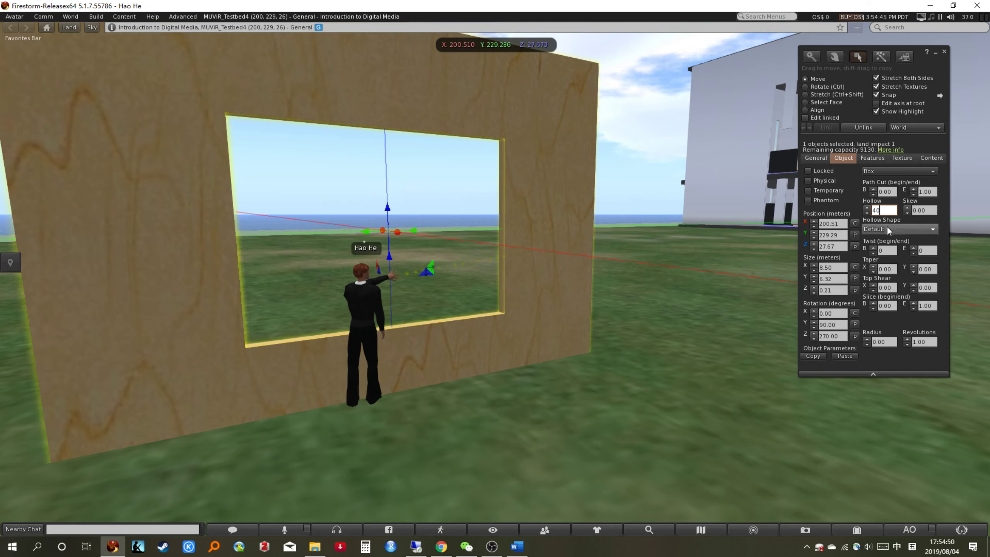
pyautogui.press('Return')
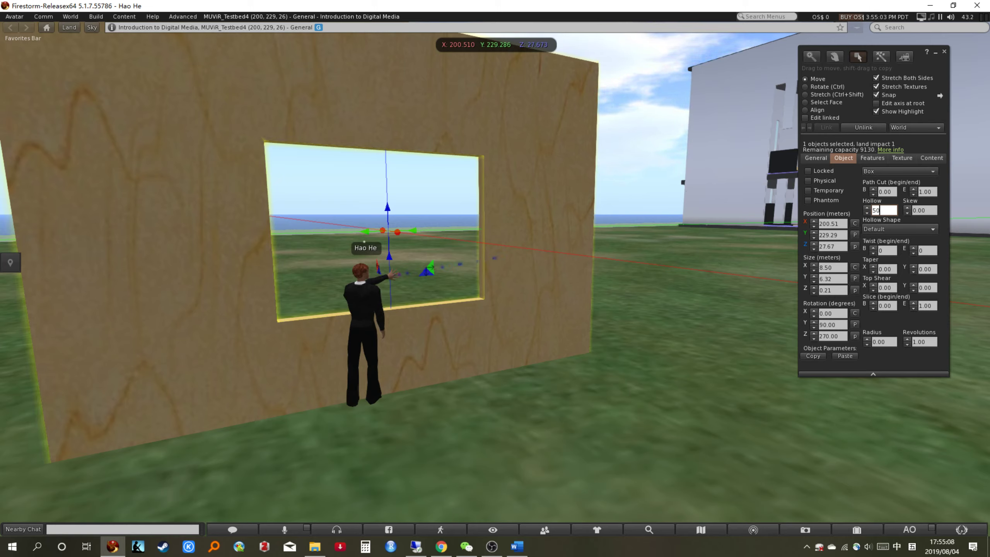
pyautogui.press('Return')
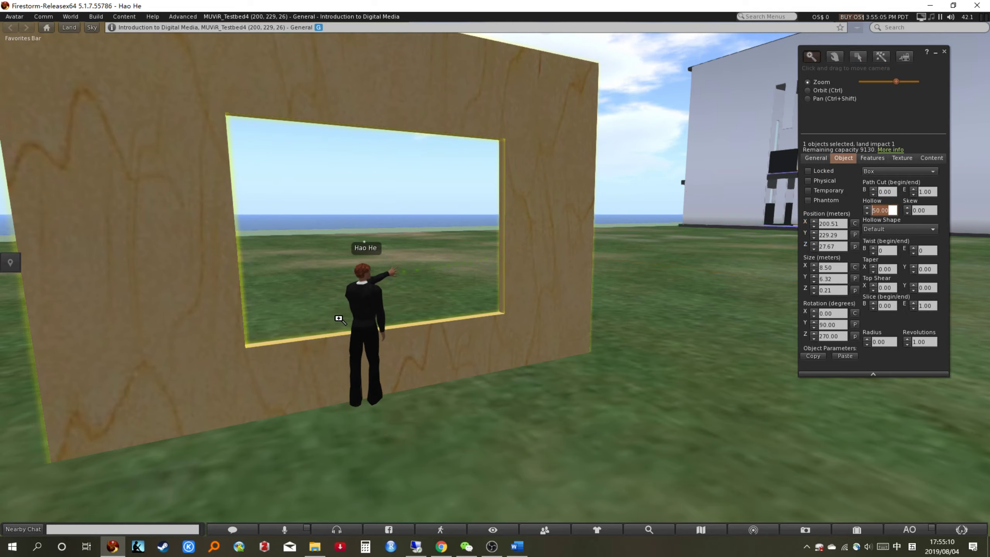
# - Make a copy of the hollowed wall panel along the X axis, in front of the original at about X 199.83 m
pyautogui.press('Escape')
pyautogui.keyDown('ctrl'); pyautogui.keyDown('alt'); pyautogui.moveTo(449, 269); pyautogui.dragTo(642, 266); pyautogui.keyUp('alt'); pyautogui.keyUp('ctrl')
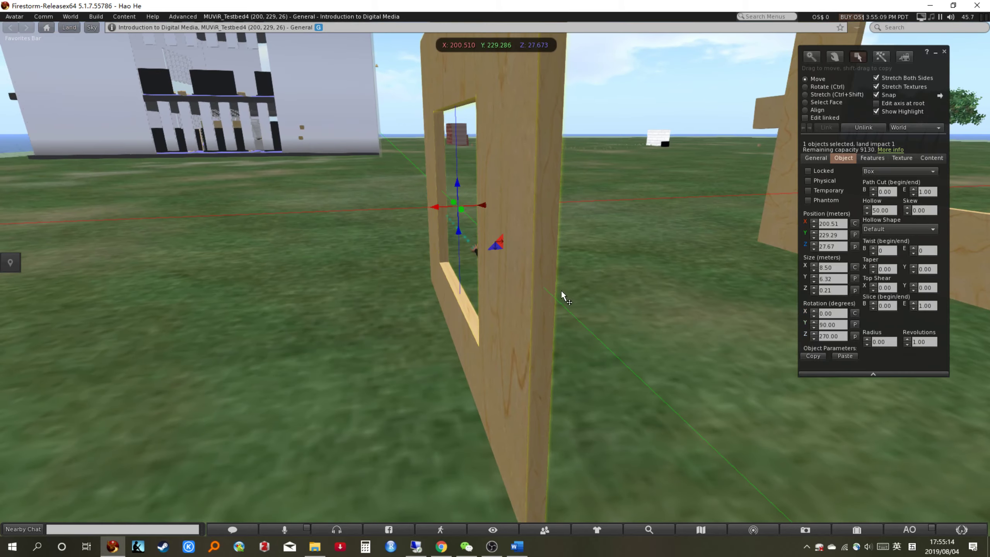
pyautogui.press('Escape')
pyautogui.rightClick(464, 294)
pyautogui.click(514, 327)
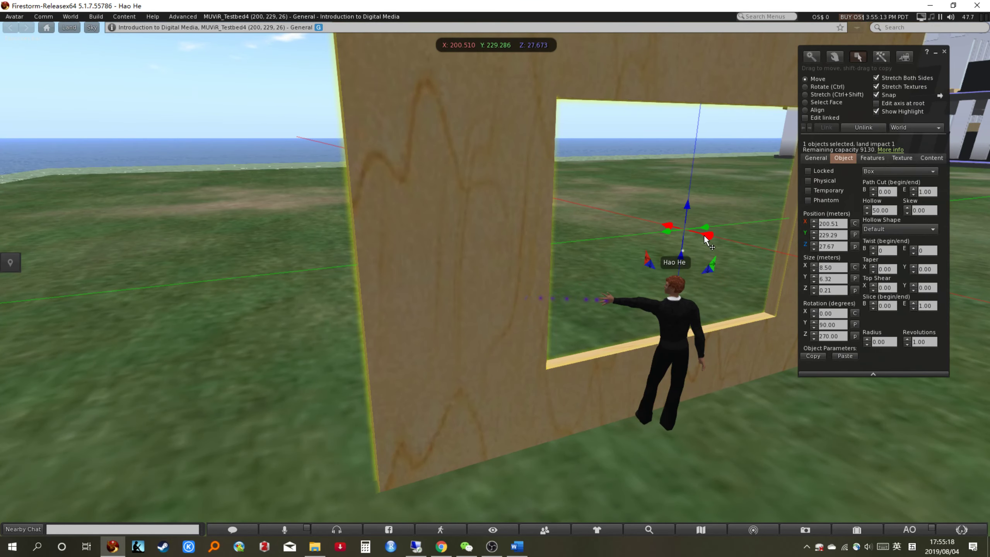
pyautogui.moveTo(707, 238); pyautogui.dragTo(754, 247)
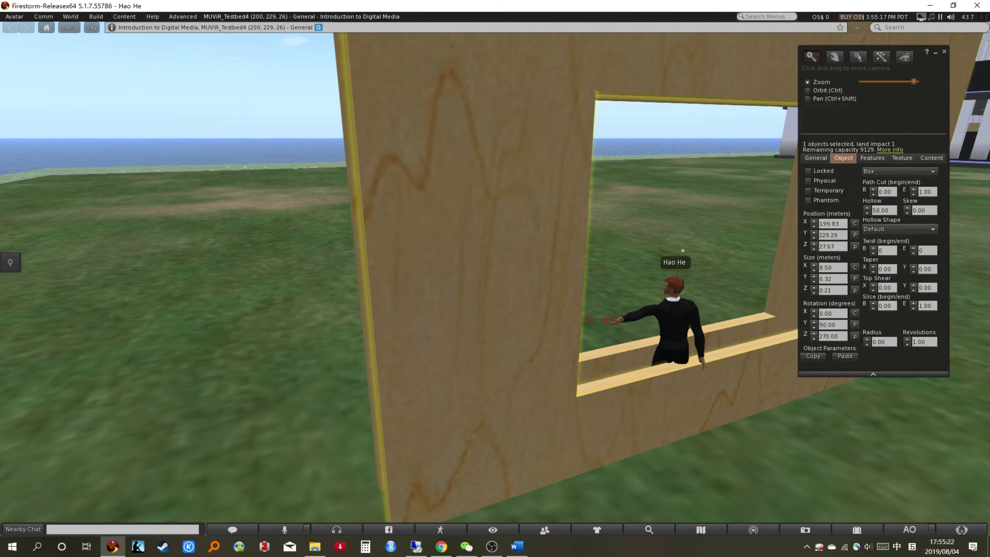
# - Set the copied wall panel's hollow to 0 to make it solid
pyautogui.keyDown('ctrl'); pyautogui.keyDown('alt'); pyautogui.moveTo(763, 377); pyautogui.dragTo(756, 347); pyautogui.keyUp('alt'); pyautogui.keyUp('ctrl')
pyautogui.keyDown('ctrl'); pyautogui.keyDown('alt'); pyautogui.moveTo(495, 279); pyautogui.dragTo(515, 287); pyautogui.keyUp('alt'); pyautogui.keyUp('ctrl')
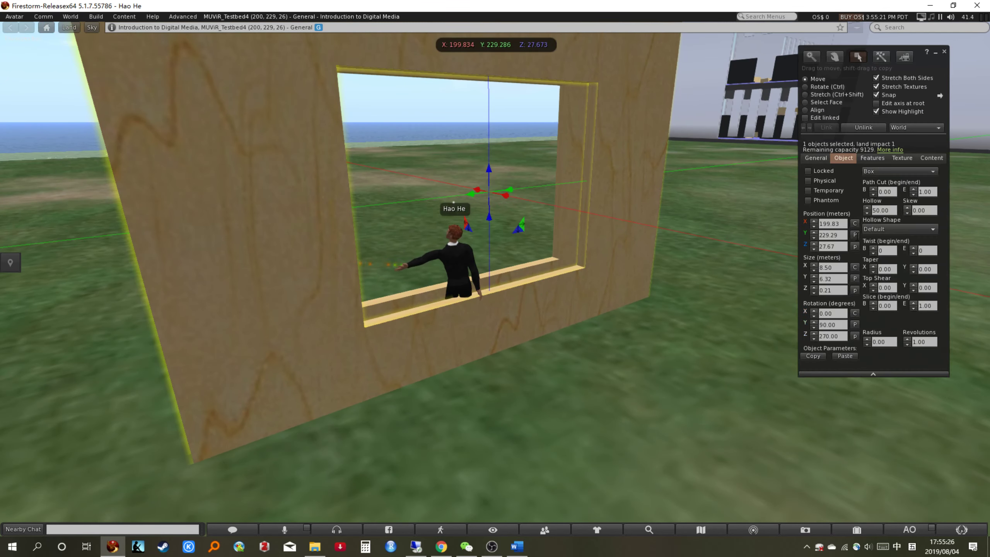
pyautogui.click(893, 210)
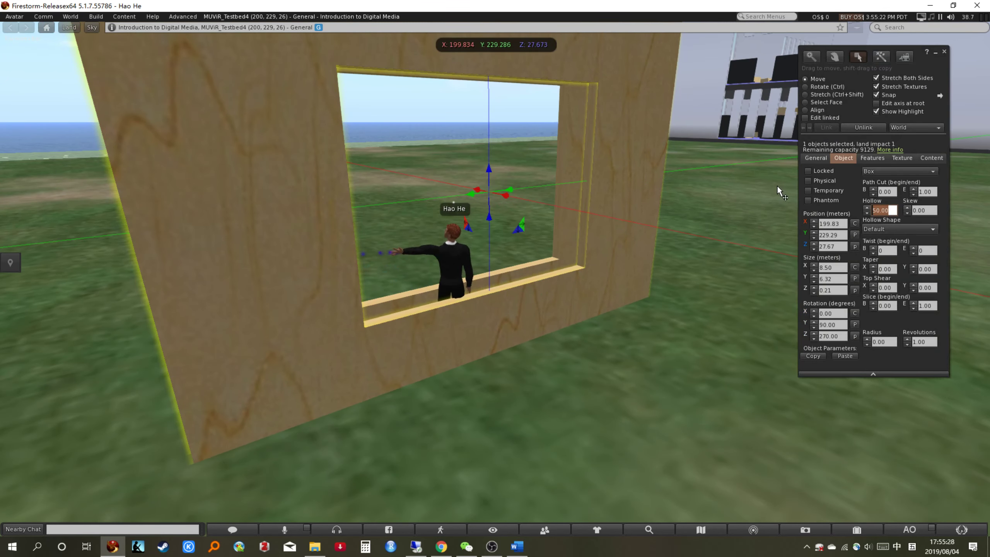
pyautogui.write('0')
pyautogui.press('Return')
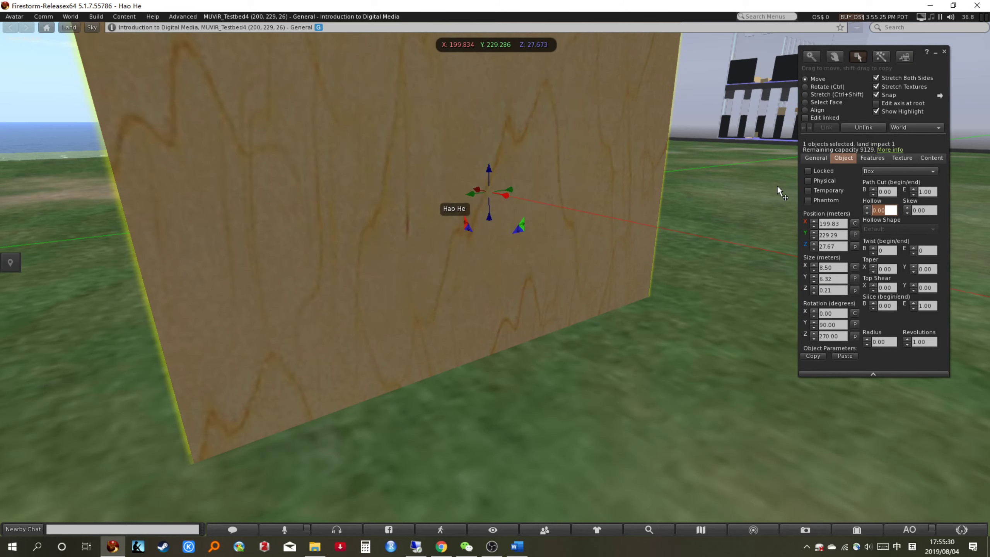
# - Shrink the solid copy's height to about 0.53 m to form a long horizontal strip
pyautogui.press('alt')
pyautogui.keyDown('ctrl'); pyautogui.keyDown('alt'); pyautogui.moveTo(547, 200); pyautogui.dragTo(507, 182); pyautogui.keyUp('alt'); pyautogui.keyUp('ctrl')
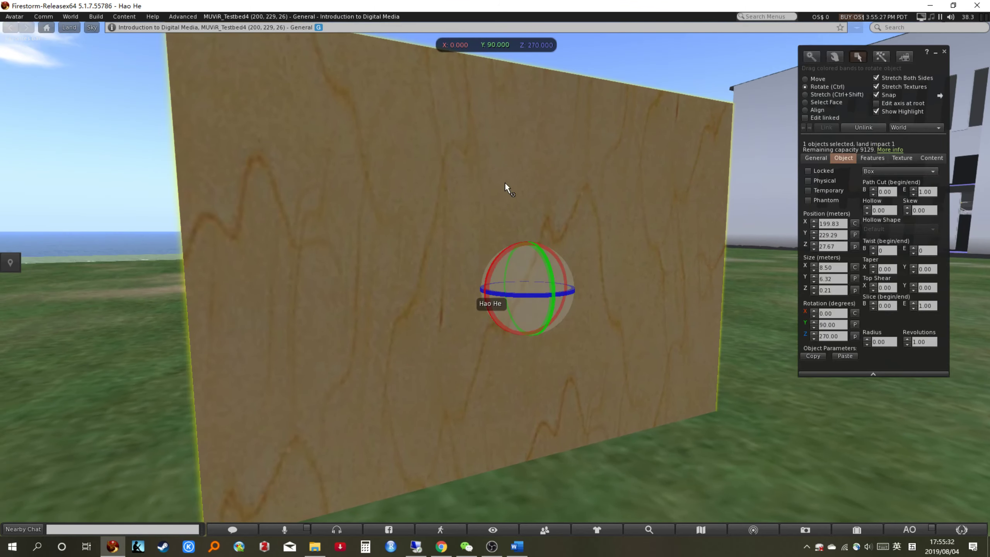
pyautogui.hotkey('ctrl', 'shift')
pyautogui.keyDown('ctrl'); pyautogui.keyDown('shift'); pyautogui.moveTo(530, 74); pyautogui.dragTo(535, 172); pyautogui.keyUp('shift'); pyautogui.keyUp('ctrl')
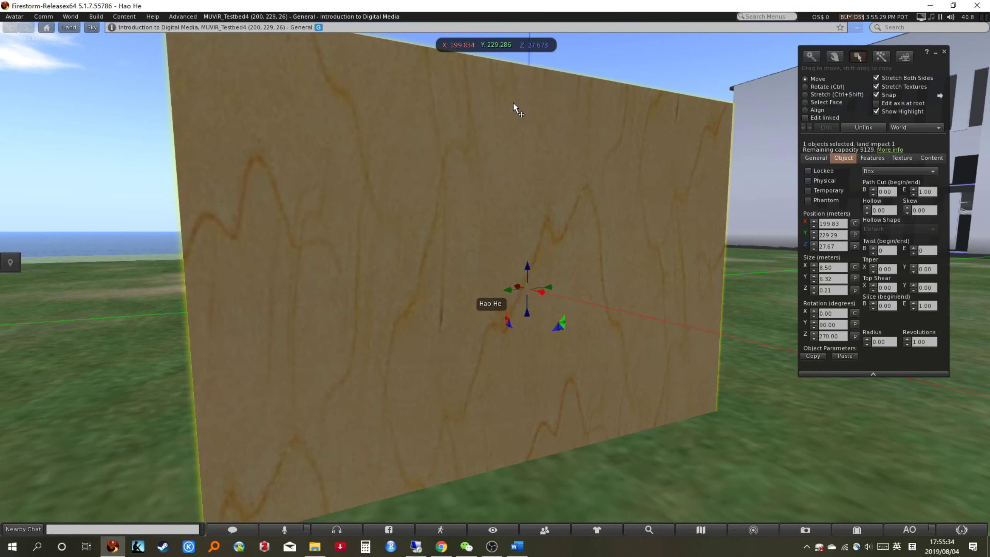
pyautogui.hotkey('ctrl', 'shift')
pyautogui.keyDown('ctrl'); pyautogui.keyDown('shift'); pyautogui.moveTo(529, 67); pyautogui.dragTo(536, 272); pyautogui.keyUp('shift'); pyautogui.keyUp('ctrl')
# - Position the strip within the wall just below the window opening, at about X 200.51 m and Z 26.28 m
pyautogui.keyDown('ctrl'); pyautogui.keyDown('alt'); pyautogui.moveTo(497, 304); pyautogui.dragTo(565, 374); pyautogui.keyUp('alt'); pyautogui.keyUp('ctrl')
pyautogui.keyDown('ctrl'); pyautogui.keyDown('alt'); pyautogui.moveTo(495, 278); pyautogui.dragTo(661, 359); pyautogui.keyUp('alt'); pyautogui.keyUp('ctrl')
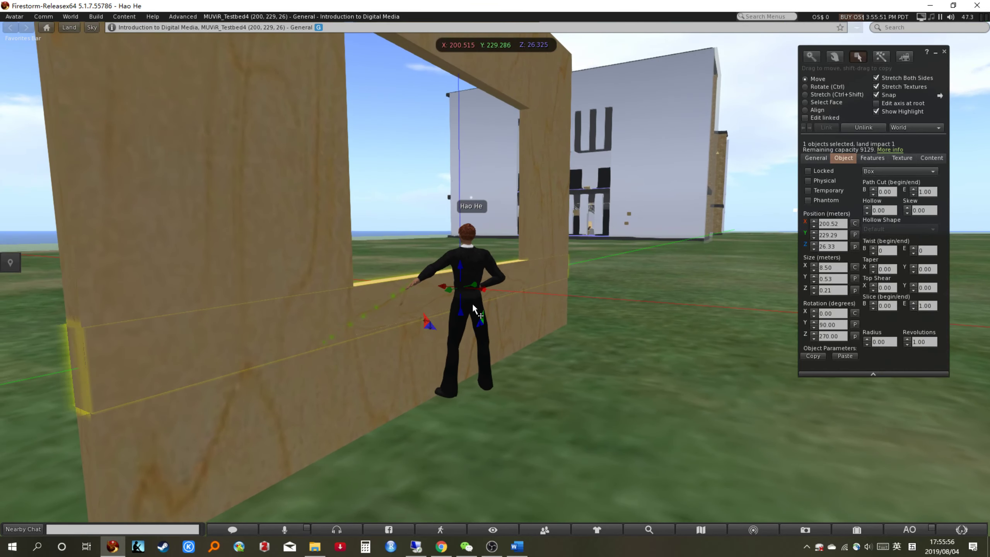
pyautogui.moveTo(482, 291); pyautogui.dragTo(481, 293)
pyautogui.keyDown('ctrl'); pyautogui.keyDown('alt'); pyautogui.moveTo(395, 322); pyautogui.dragTo(523, 274); pyautogui.keyUp('alt'); pyautogui.keyUp('ctrl')
pyautogui.moveTo(573, 224); pyautogui.dragTo(574, 230)
pyautogui.press('Escape')
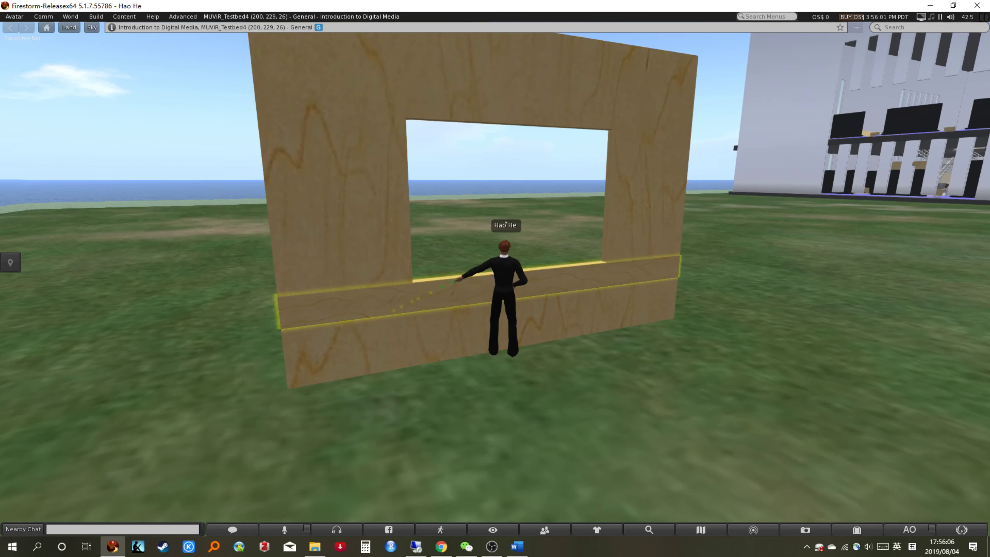
pyautogui.keyDown('alt'); pyautogui.moveTo(413, 223); pyautogui.dragTo(413, 222); pyautogui.keyUp('alt')
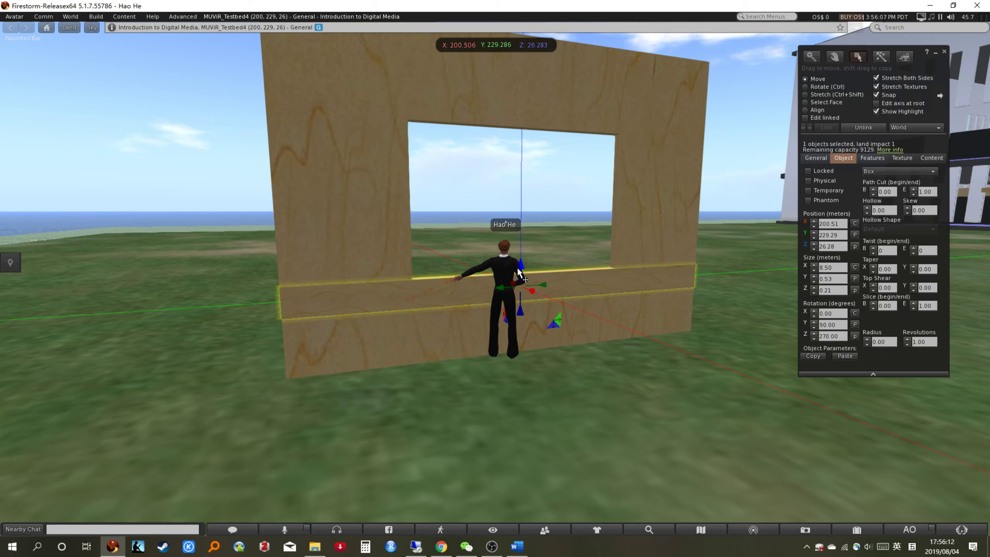
# - Copy the strip up to about Z 27.88 m and shorten the copy to about 4.47 m to span the window opening
pyautogui.moveTo(523, 269); pyautogui.dragTo(531, 184)
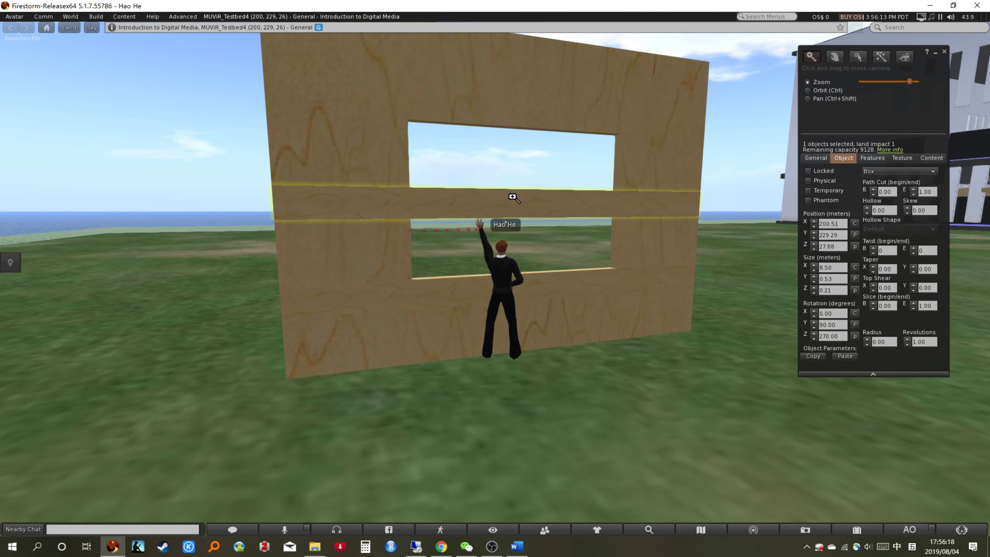
pyautogui.press('Escape')
pyautogui.keyDown('alt'); pyautogui.moveTo(495, 286); pyautogui.dragTo(487, 263); pyautogui.keyUp('alt')
pyautogui.hotkey('ctrl', 'shift')
pyautogui.moveTo(795, 287); pyautogui.dragTo(664, 285)
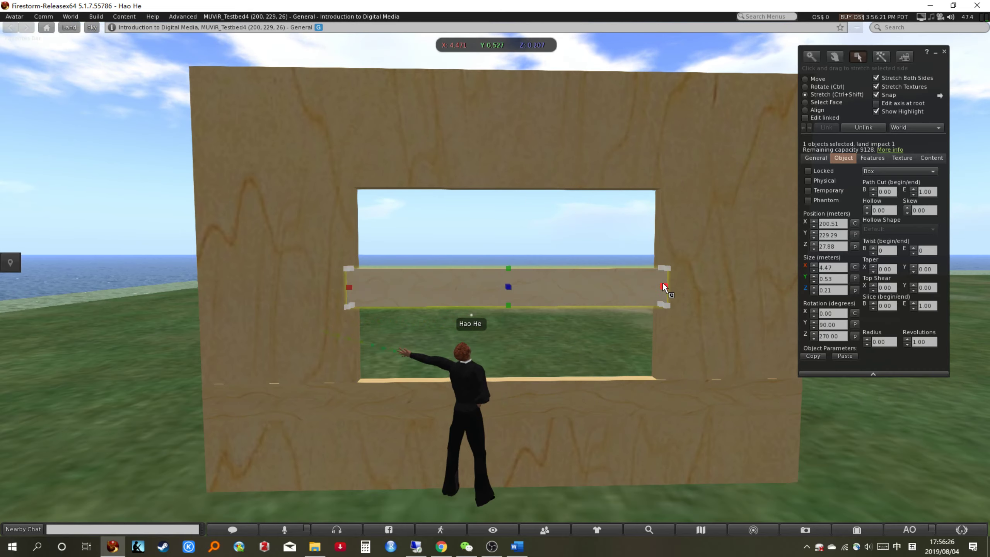
# - Stretch the copied strip to about 2.91 m high to fill the window opening and thin it to about 0.03 m
pyautogui.keyDown('alt'); pyautogui.moveTo(508, 283); pyautogui.dragTo(479, 169); pyautogui.keyUp('alt')
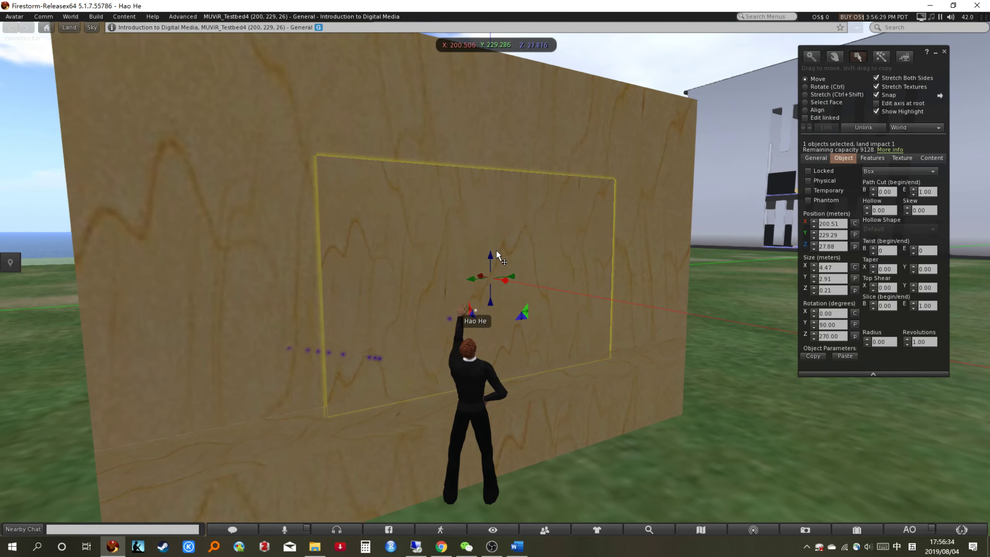
pyautogui.keyDown('alt'); pyautogui.moveTo(453, 229); pyautogui.dragTo(725, 230); pyautogui.keyUp('alt')
pyautogui.press('Escape')
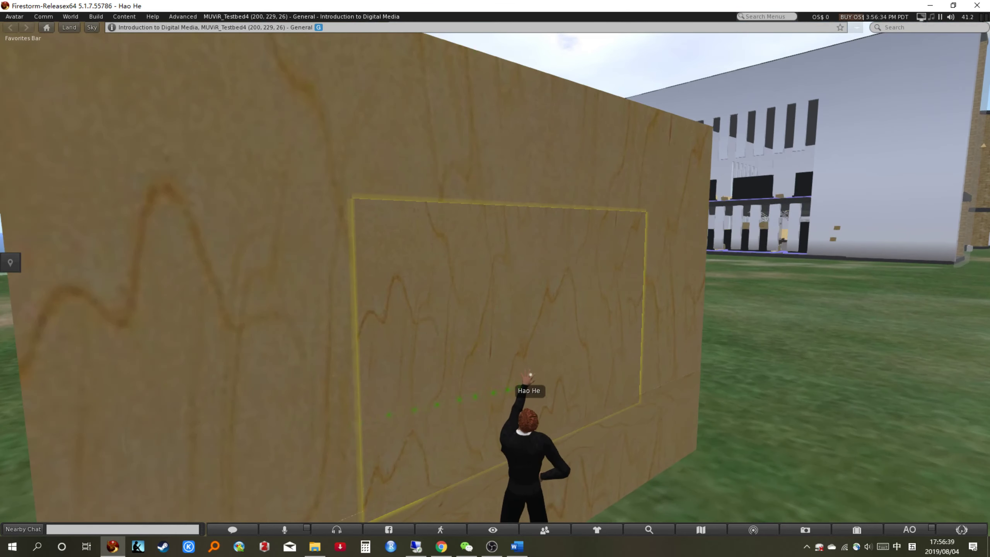
pyautogui.keyDown('ctrl'); pyautogui.keyDown('alt'); pyautogui.moveTo(448, 288); pyautogui.dragTo(859, 185); pyautogui.keyUp('alt'); pyautogui.keyUp('ctrl')
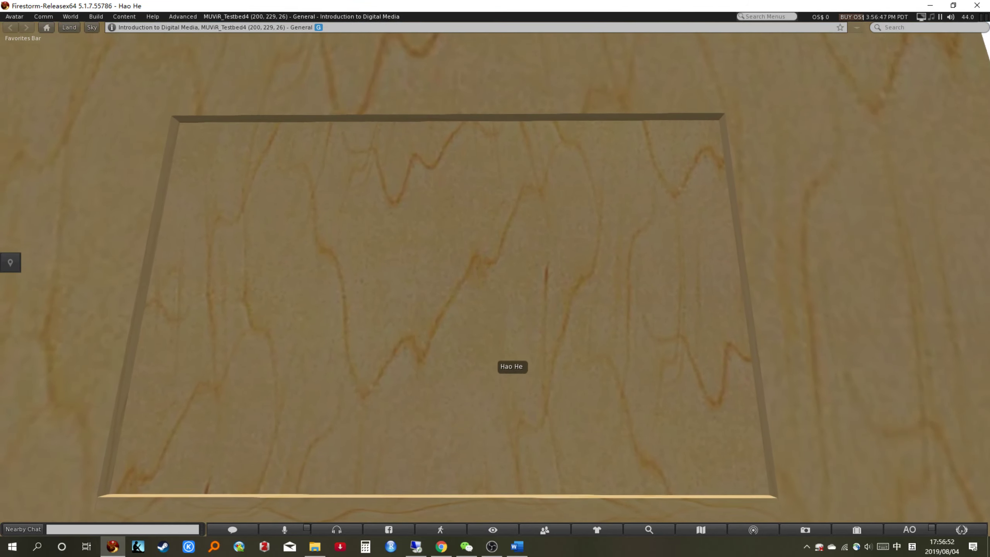
pyautogui.press('Escape')
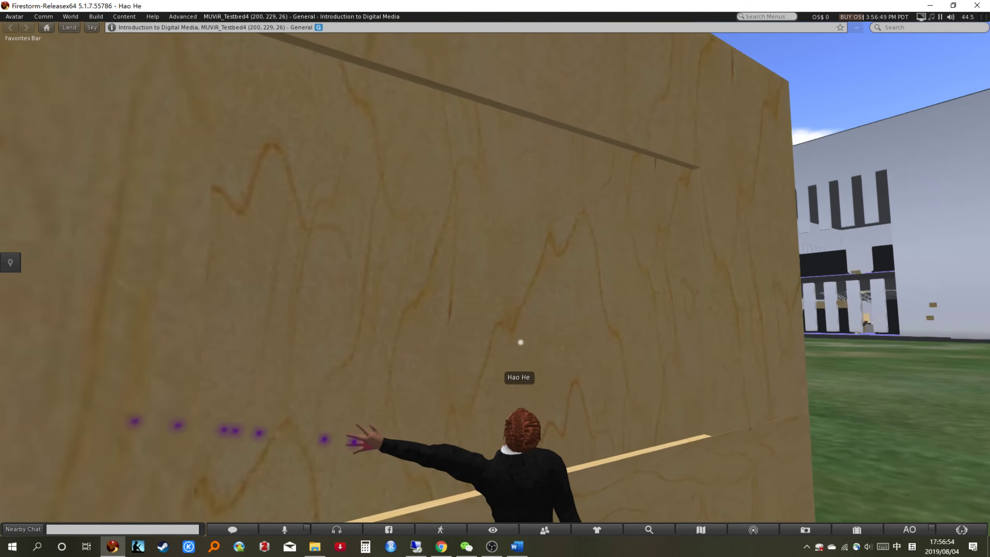
pyautogui.moveTo(495, 277)
pyautogui.keyDown('ctrl'); pyautogui.keyDown('alt'); pyautogui.mouseDown()
pyautogui.moveTo(405, 275)
pyautogui.moveTo(304, 245)
pyautogui.moveTo(268, 255)
pyautogui.moveTo(286, 269)
pyautogui.moveTo(378, 265)
pyautogui.moveTo(484, 289)
pyautogui.moveTo(497, 279)
pyautogui.mouseUp(); pyautogui.keyUp('alt'); pyautogui.keyUp('ctrl')
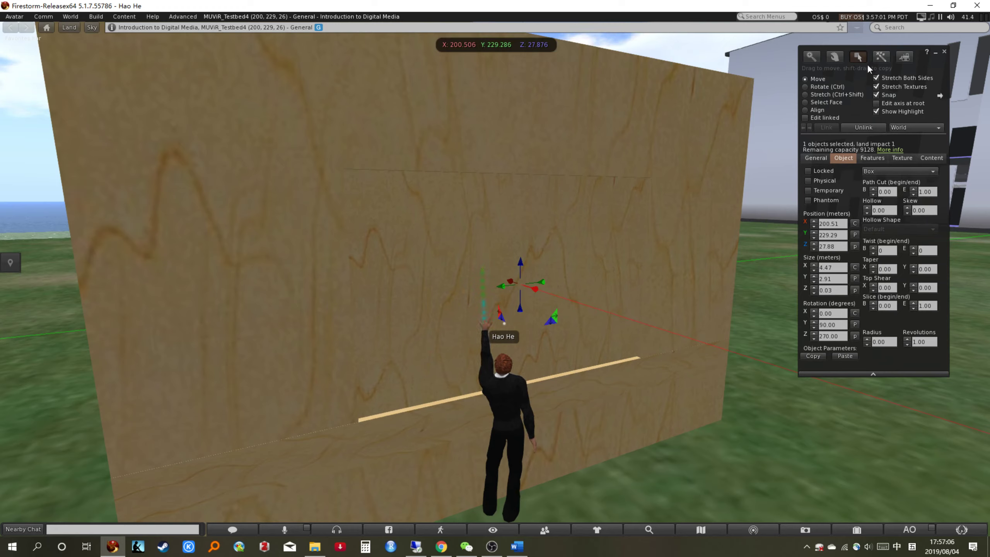
# - Open the texture picker for the thin pane in the window opening
pyautogui.click(903, 158)
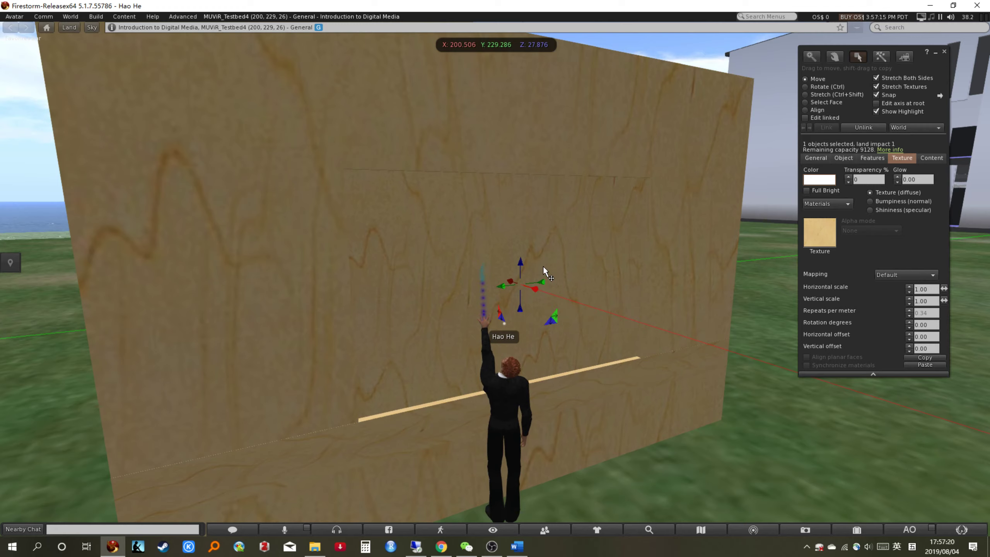
pyautogui.click(817, 236)
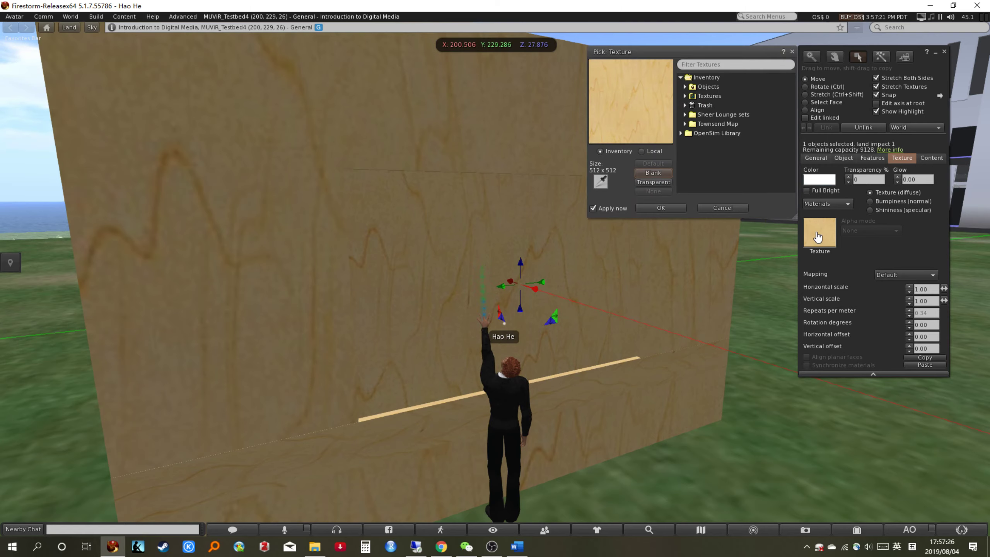